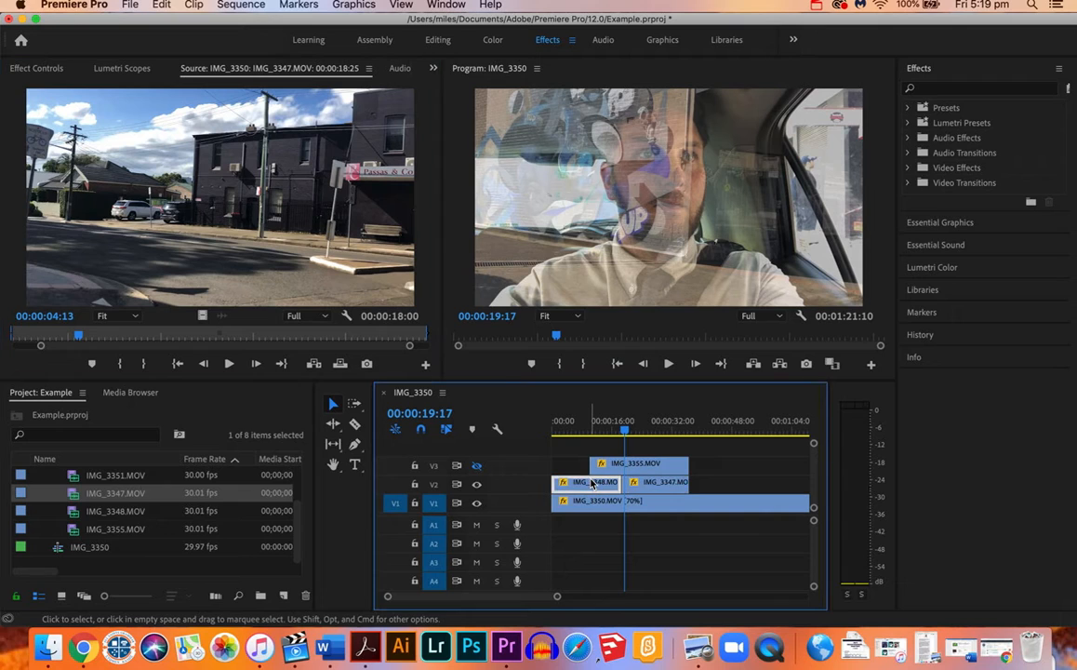
# Step: Inspect the composite at 00:00:12:06 with track V3 shown, and leave V3 hidden
pyautogui.click(598, 427)
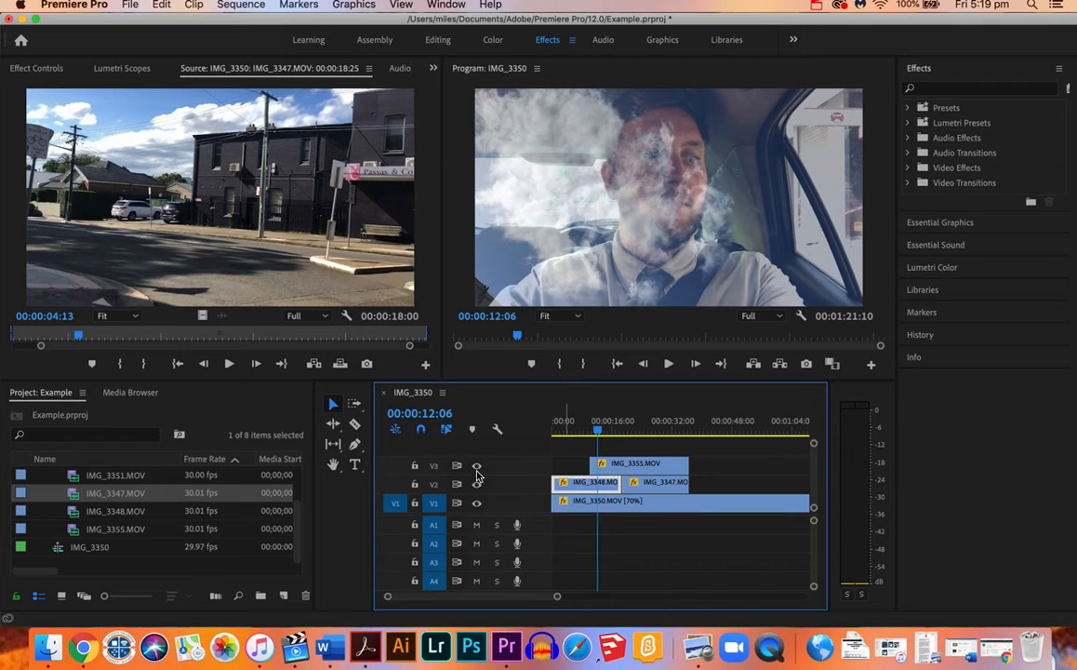
pyautogui.click(477, 483)
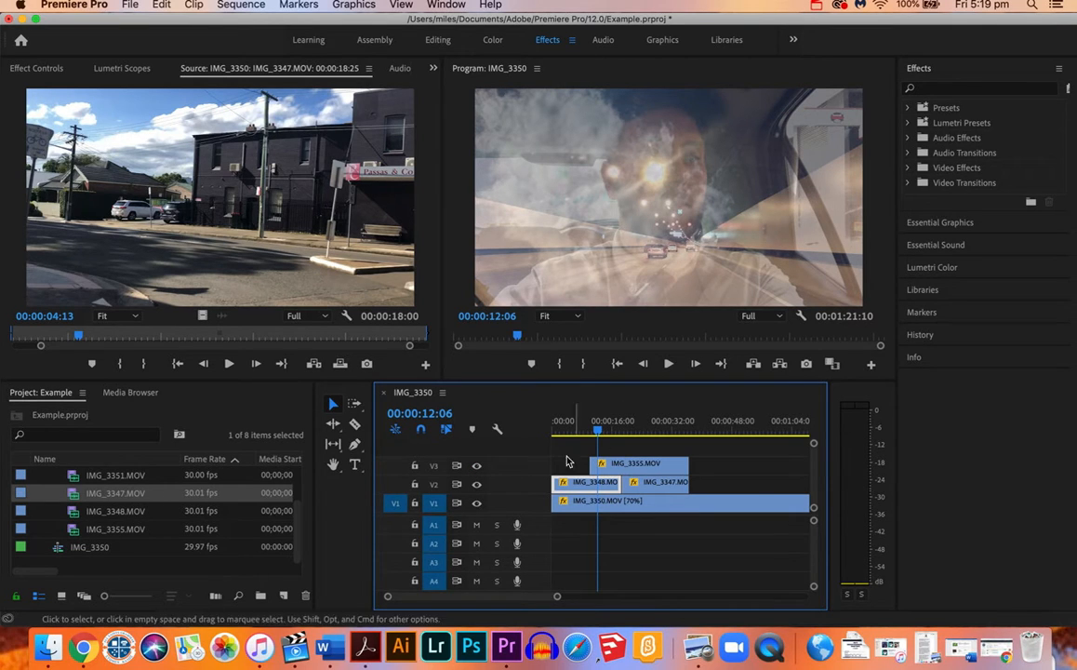
pyautogui.click(476, 466)
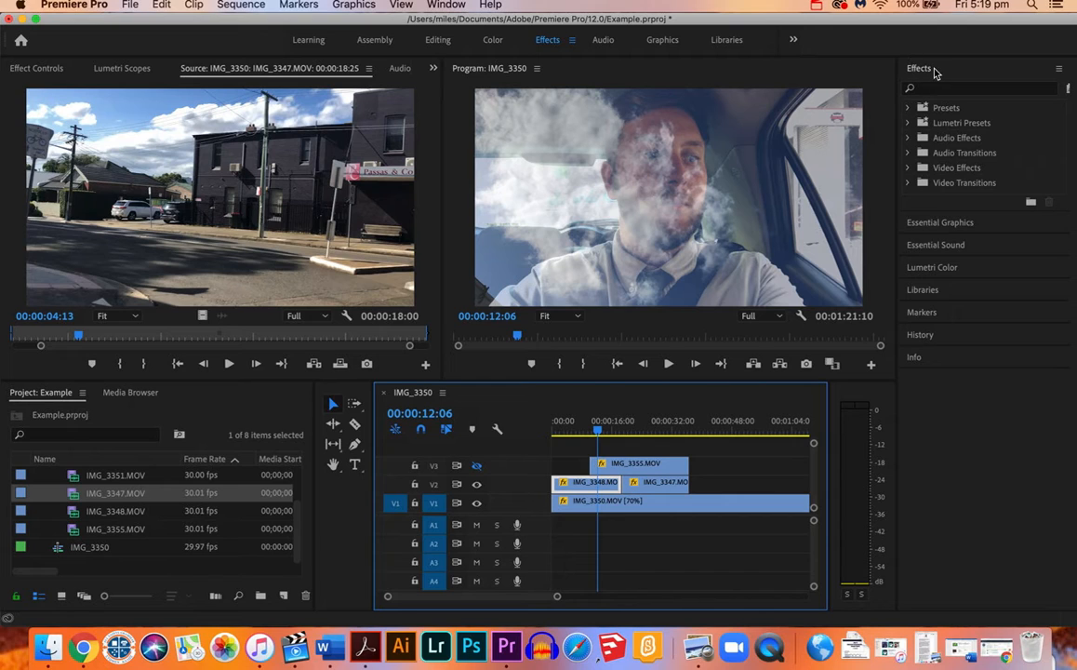
pyautogui.click(445, 5)
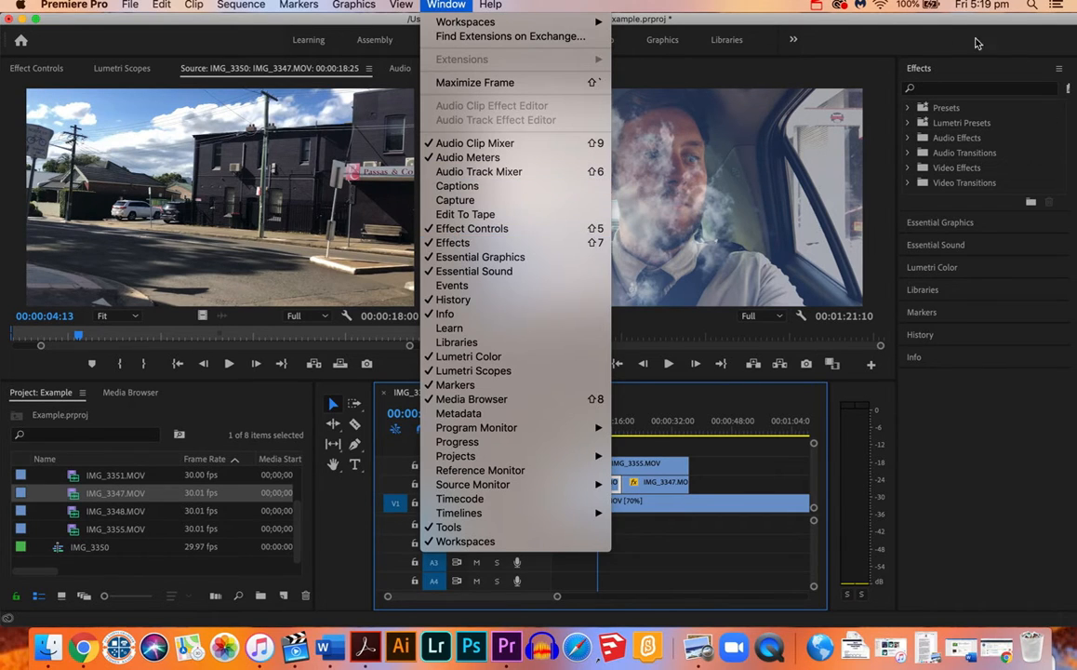
pyautogui.click(889, 58)
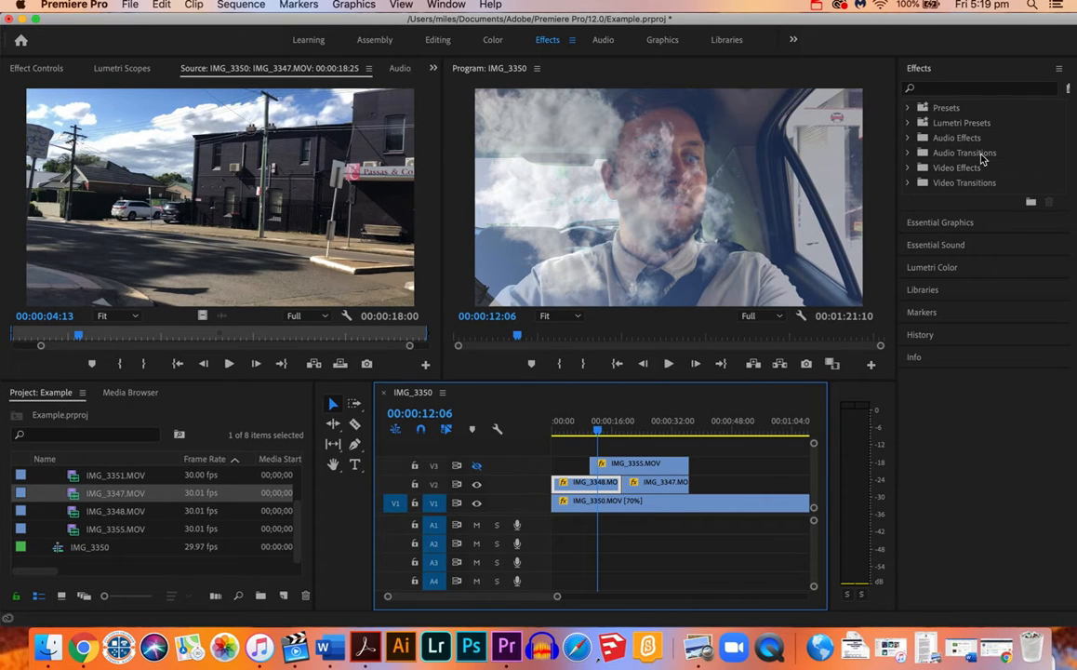
# Step: Hide track V1 and apply the Cross Dissolve video transition to the cut between IMG_3348.MOV and IMG_3347.MOV on V2
pyautogui.click(909, 183)
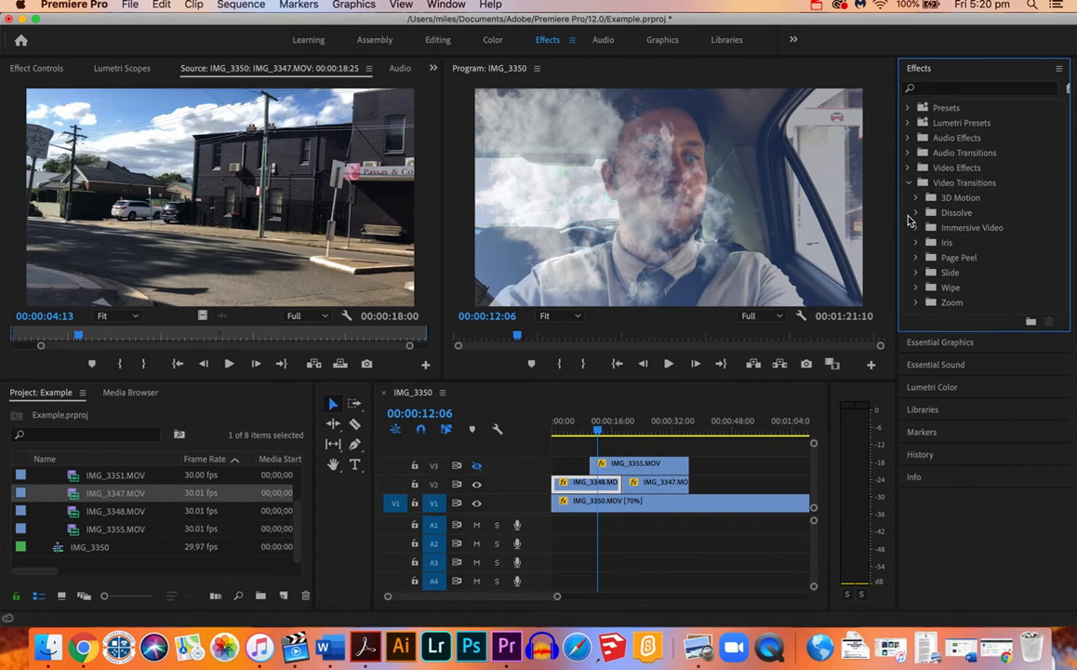
pyautogui.click(916, 213)
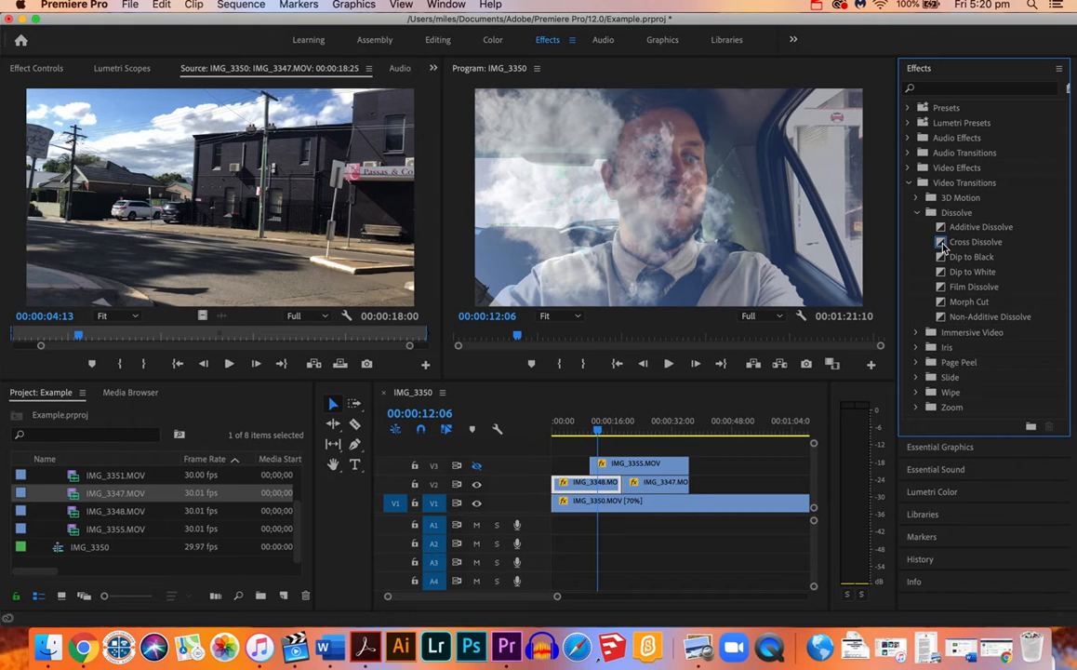
pyautogui.click(476, 503)
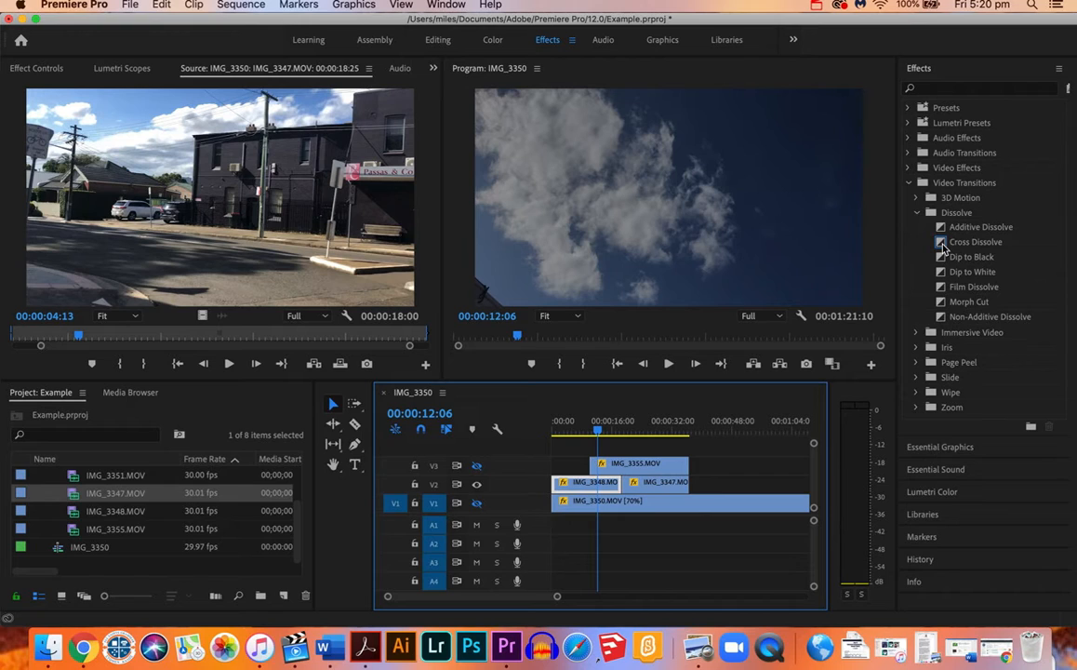
pyautogui.moveTo(943, 244); pyautogui.dragTo(631, 483)
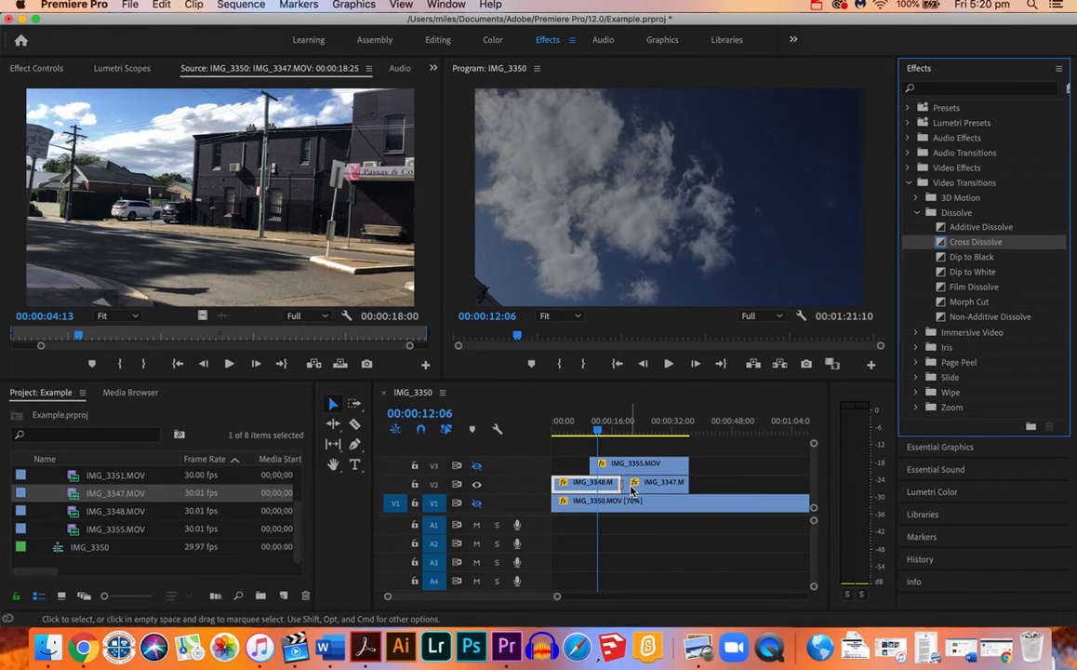
# Step: Lengthen the Cross Dissolve on both sides of the cut between IMG_3348.MOV and IMG_3347.MOV
pyautogui.click(729, 477)
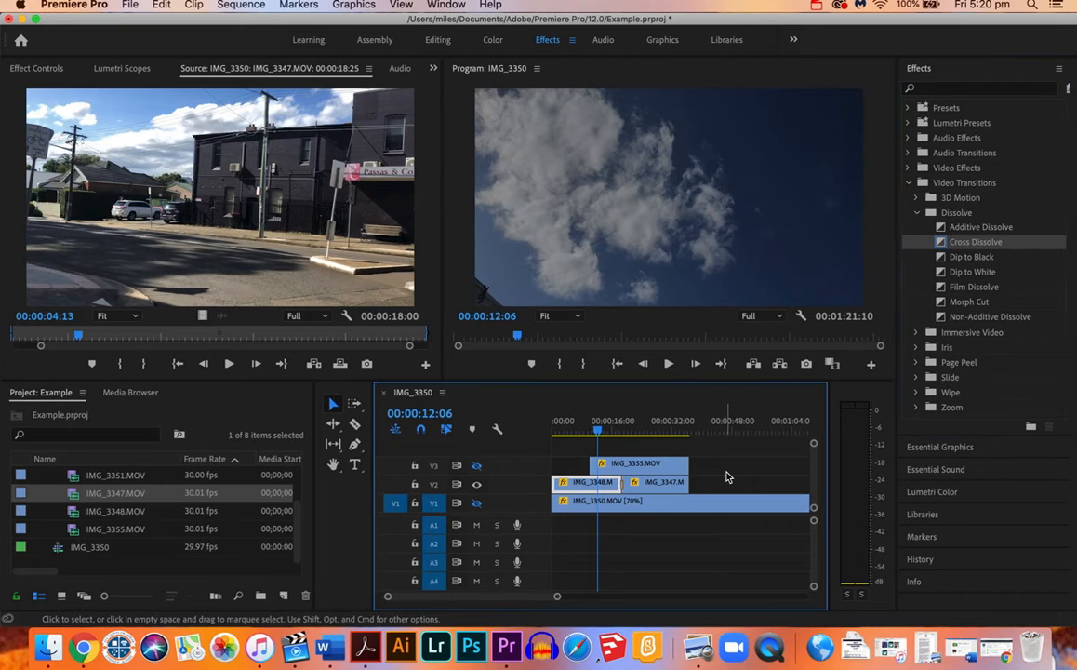
pyautogui.press('super+=')
pyautogui.press('super+=')
pyautogui.press('super+=')
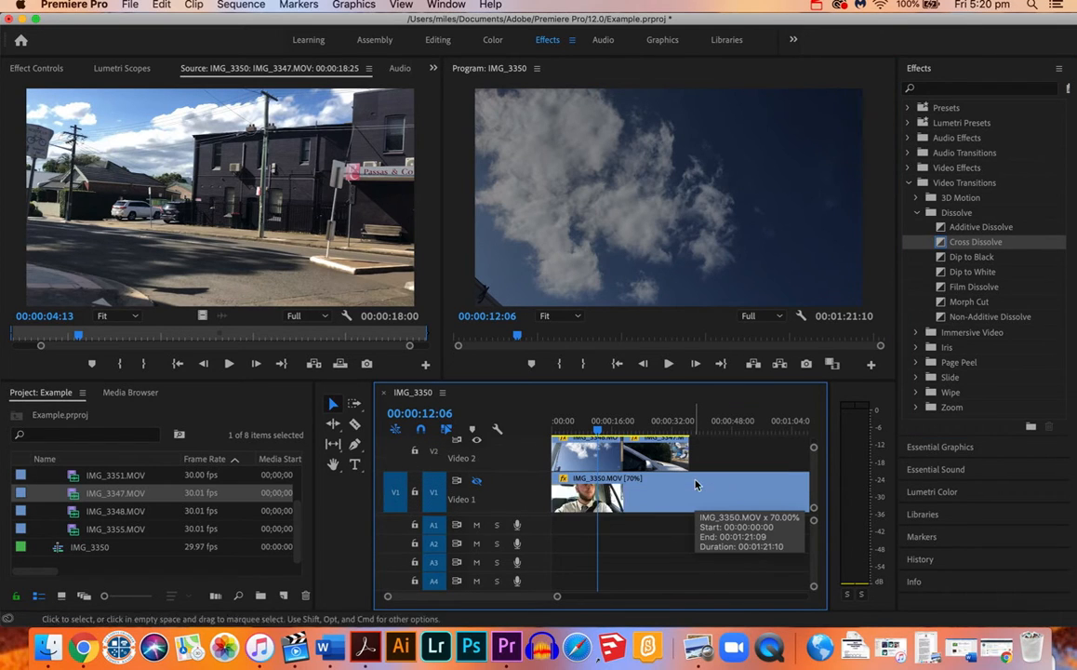
pyautogui.scroll(10, 623, 459)
pyautogui.scroll(-5, 624, 459)
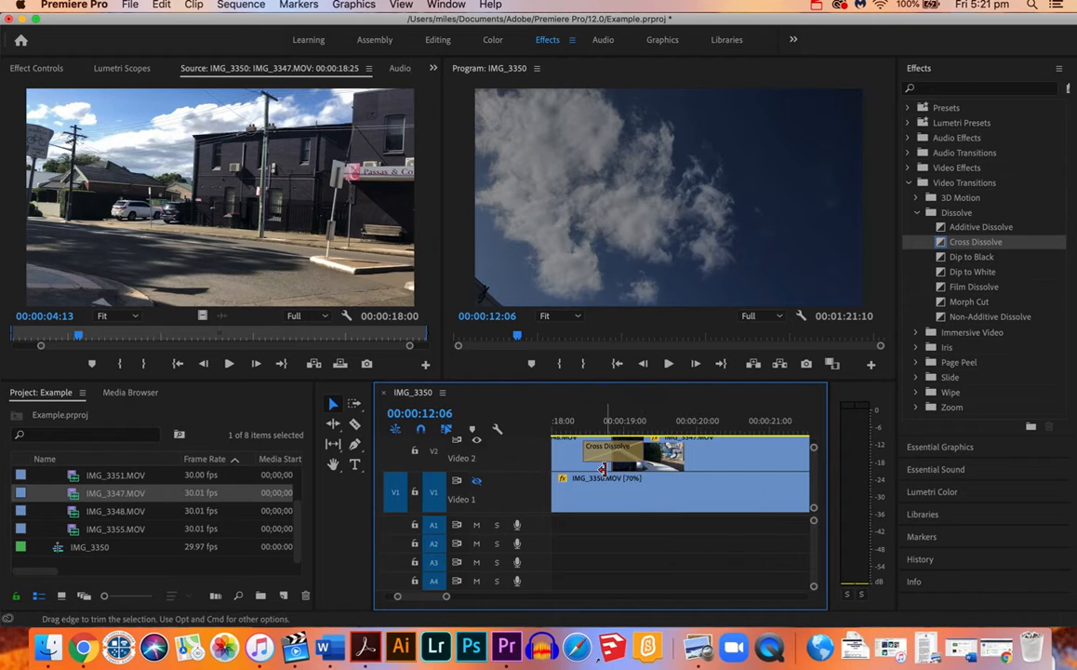
pyautogui.hscroll(-3, 663, 453)
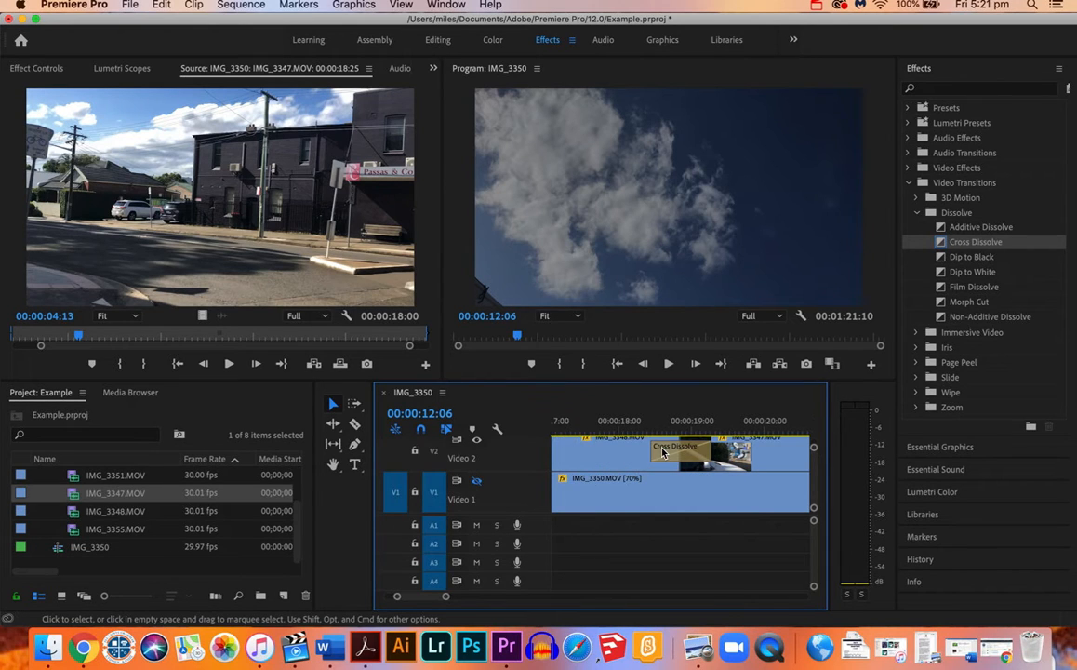
pyautogui.hscroll(1, 664, 453)
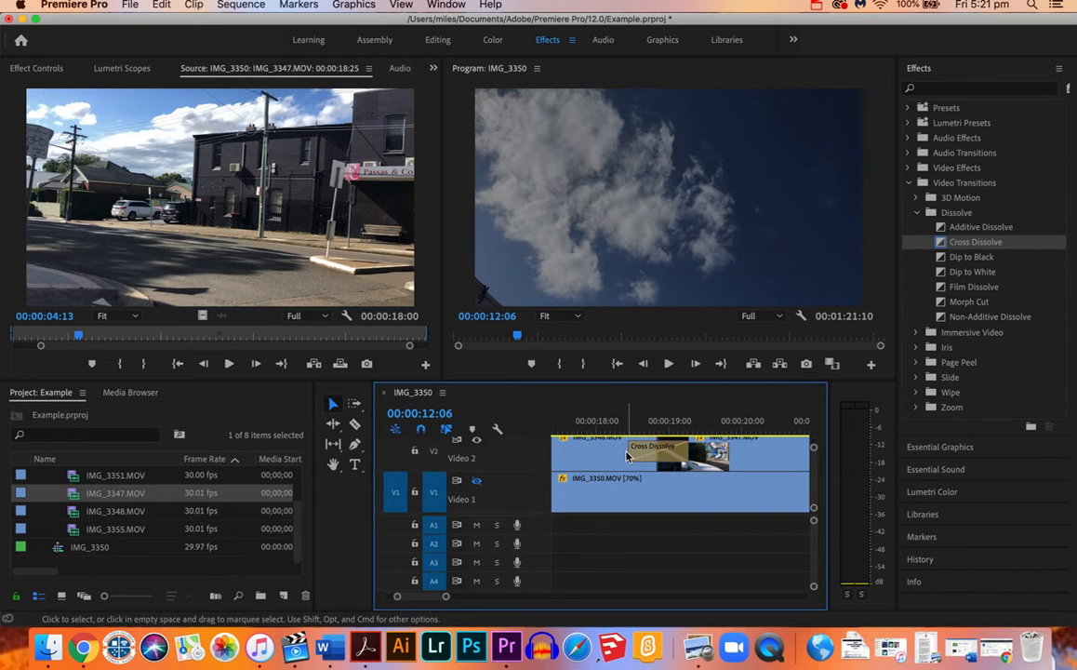
pyautogui.moveTo(627, 454); pyautogui.dragTo(578, 454)
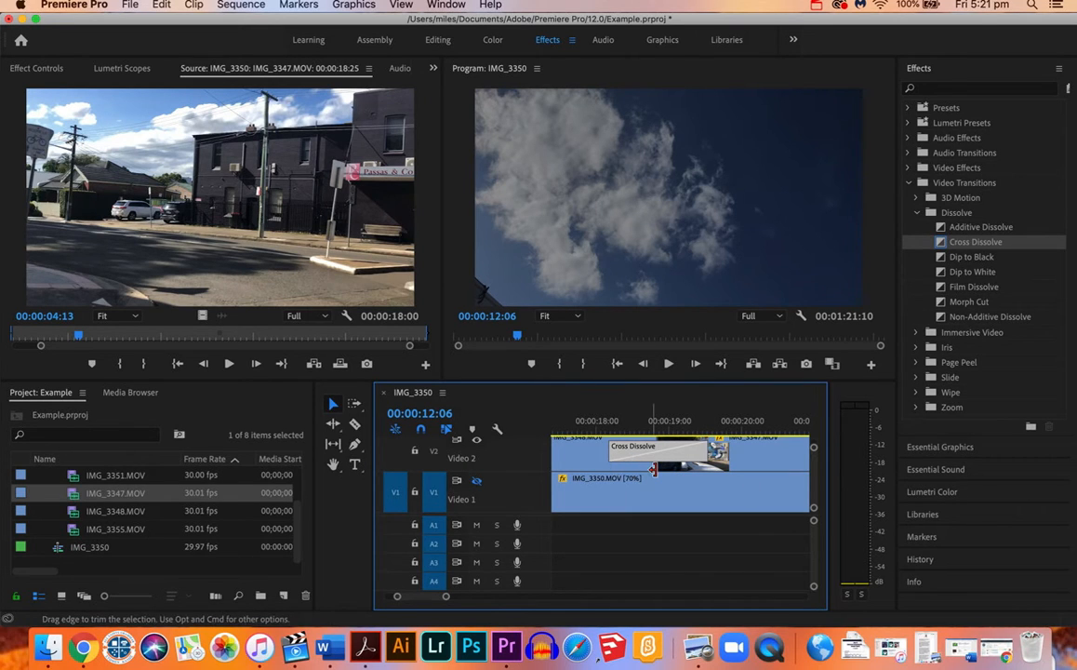
# Step: Preview the lengthened Cross Dissolve by scrubbing and playing the sequence across the V2 cut
pyautogui.scroll(-2, 655, 471)
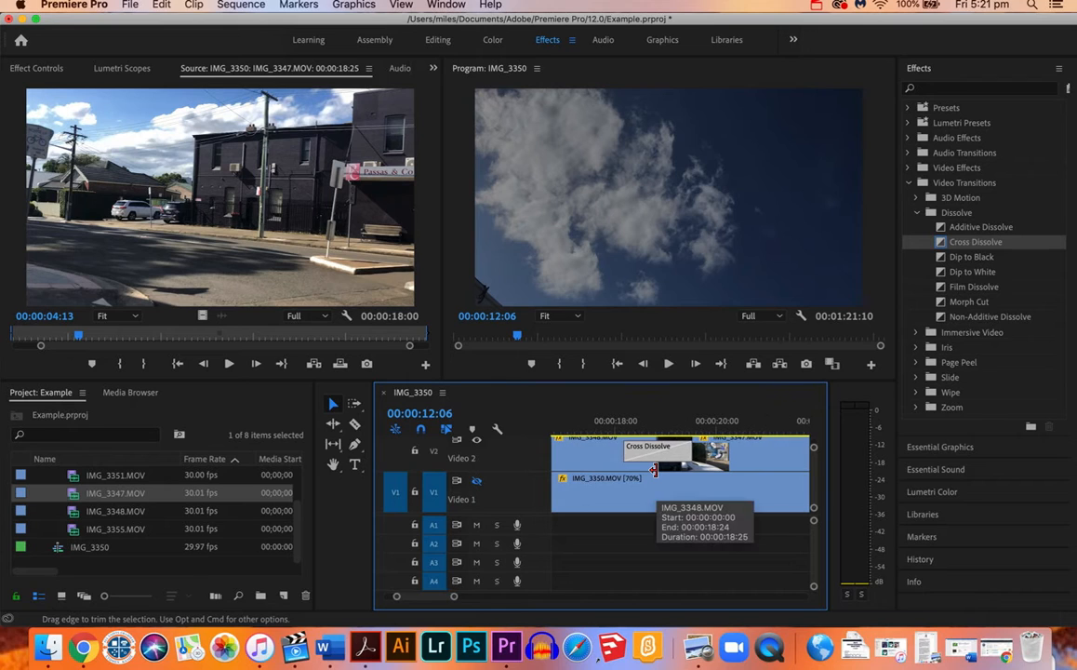
pyautogui.press('super+minus')
pyautogui.press('super+minus')
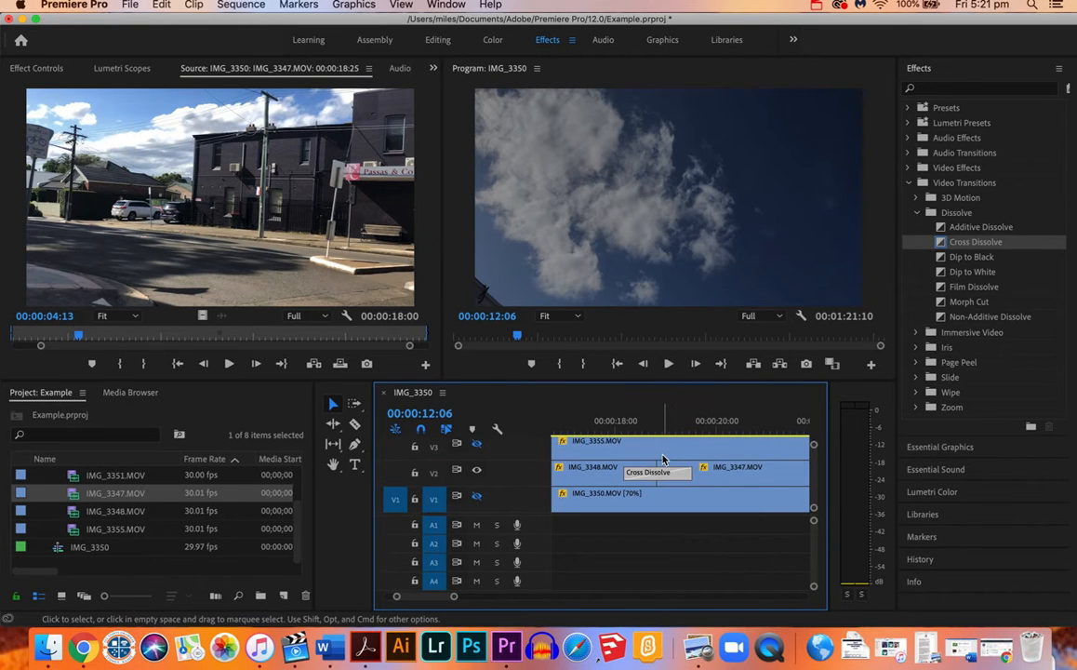
pyautogui.press('super+minus')
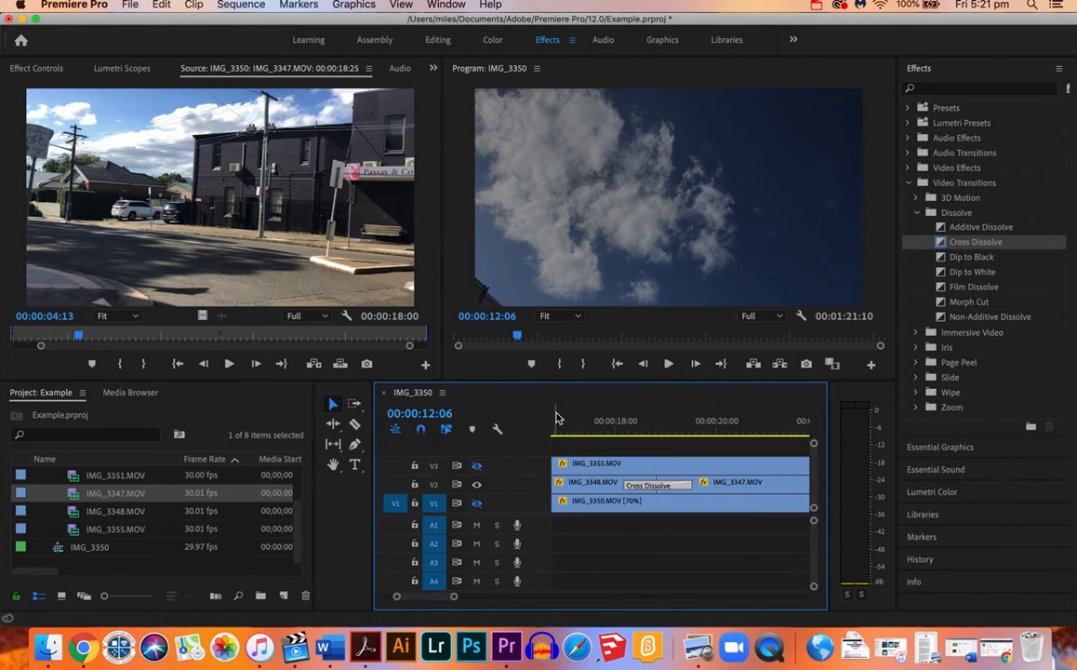
pyautogui.moveTo(556, 420); pyautogui.dragTo(566, 428)
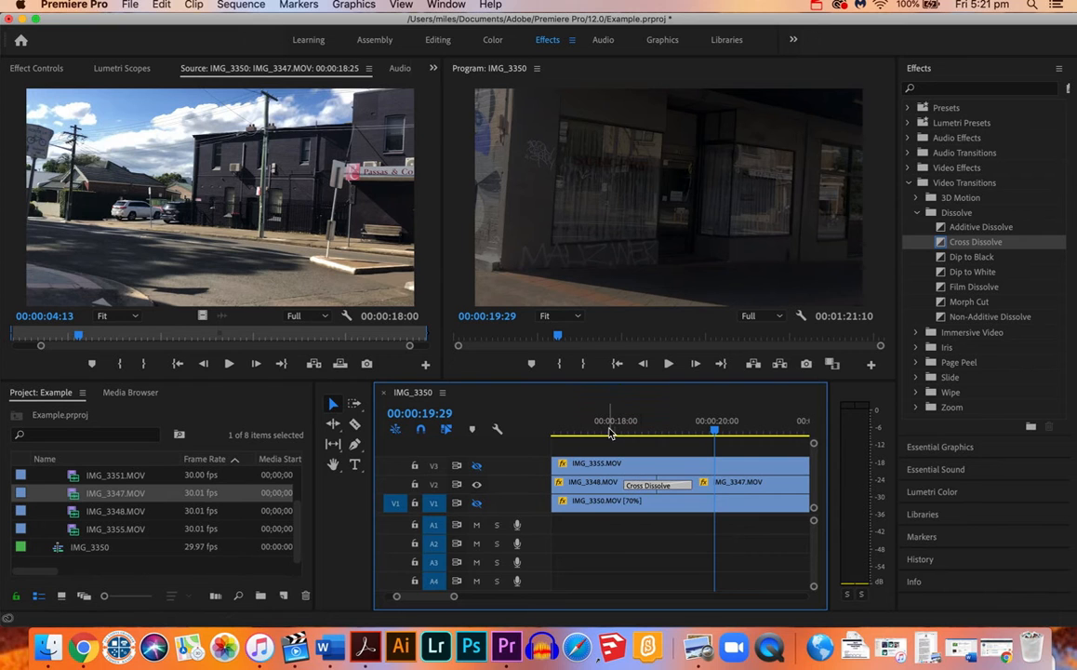
pyautogui.click(610, 431)
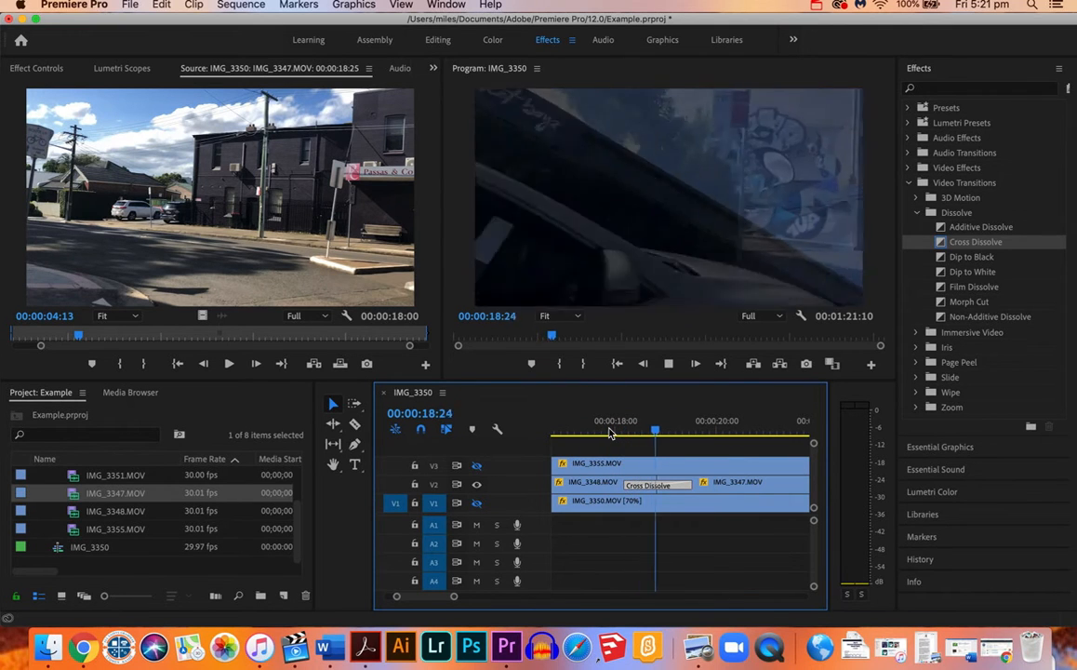
pyautogui.press('space')
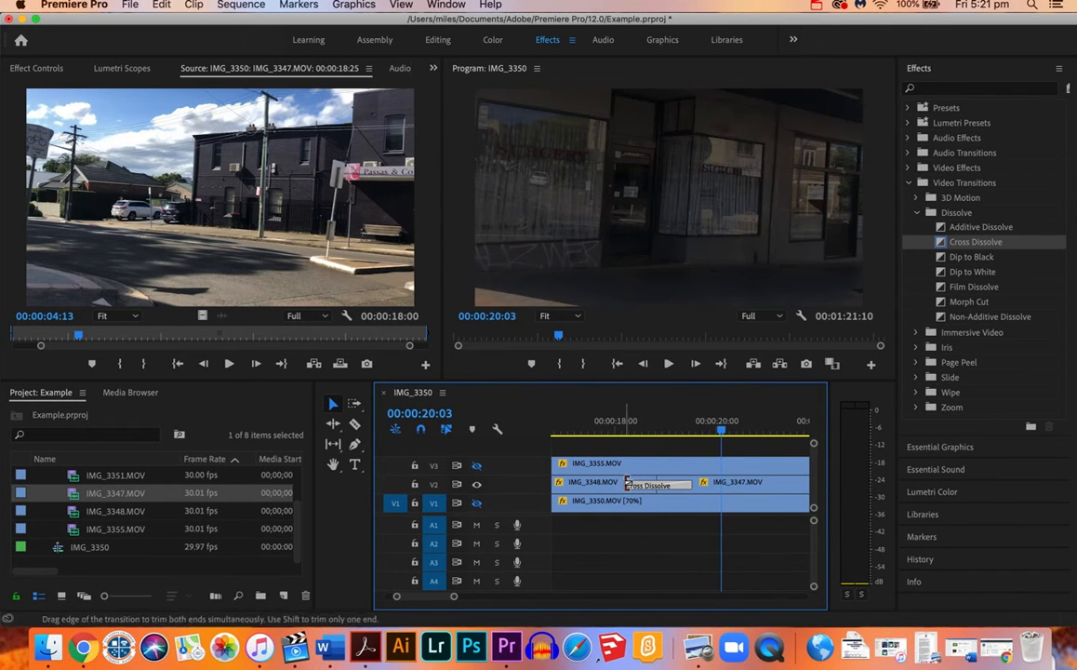
# Step: Replace the Cross Dissolve on the V2 cut with a Film Dissolve and play through it
pyautogui.click(666, 491)
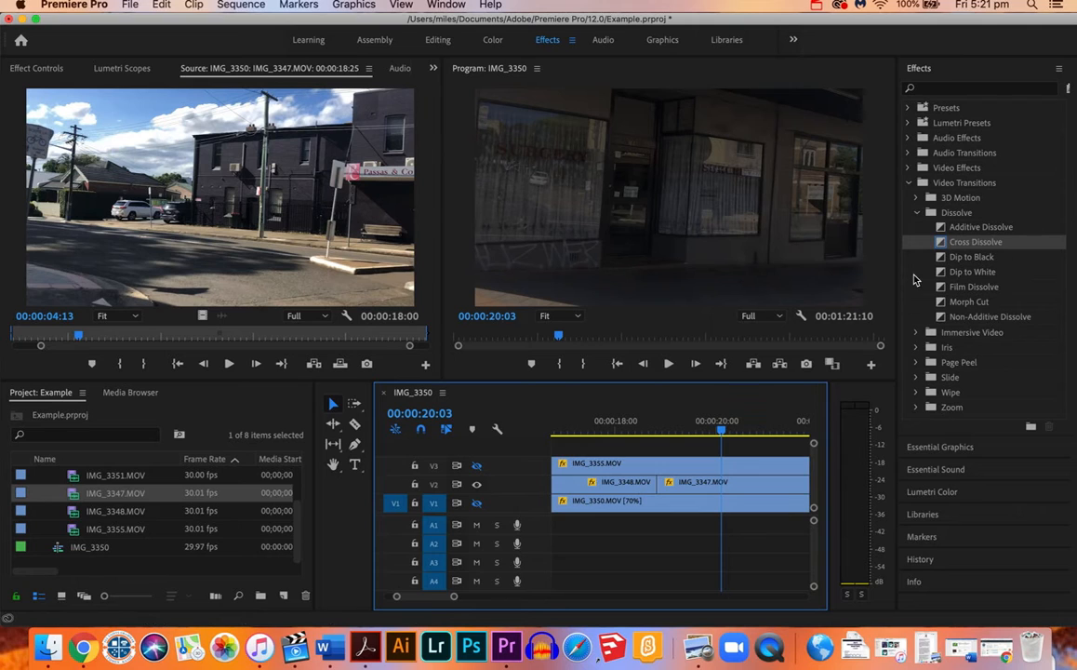
pyautogui.moveTo(967, 286); pyautogui.dragTo(654, 483)
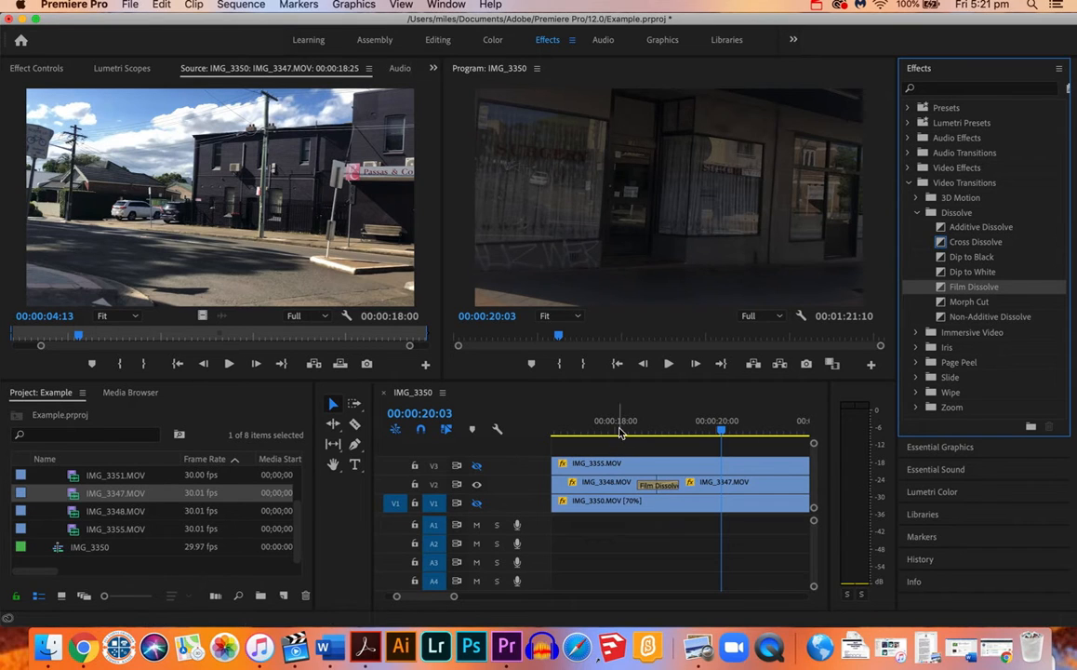
pyautogui.click(621, 433)
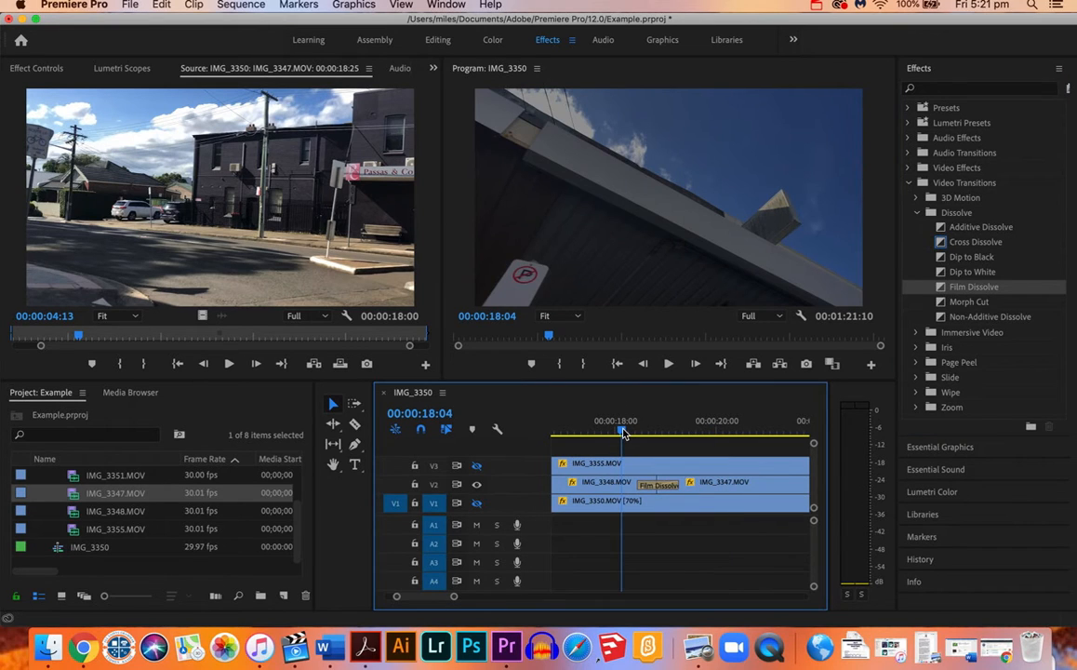
pyautogui.press('space')
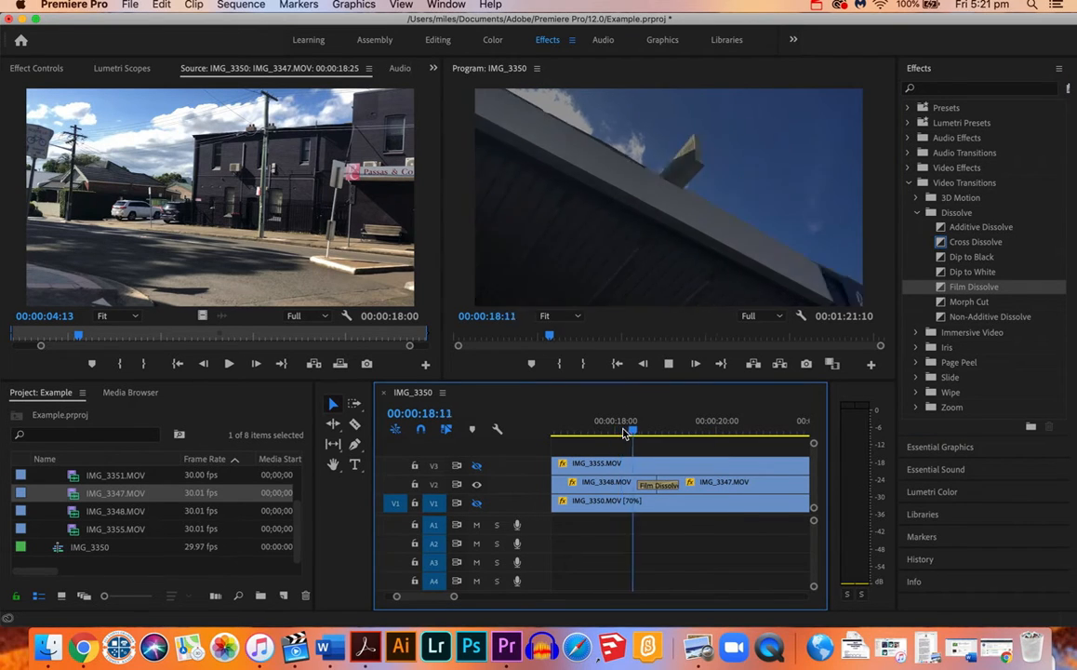
pyautogui.press('space')
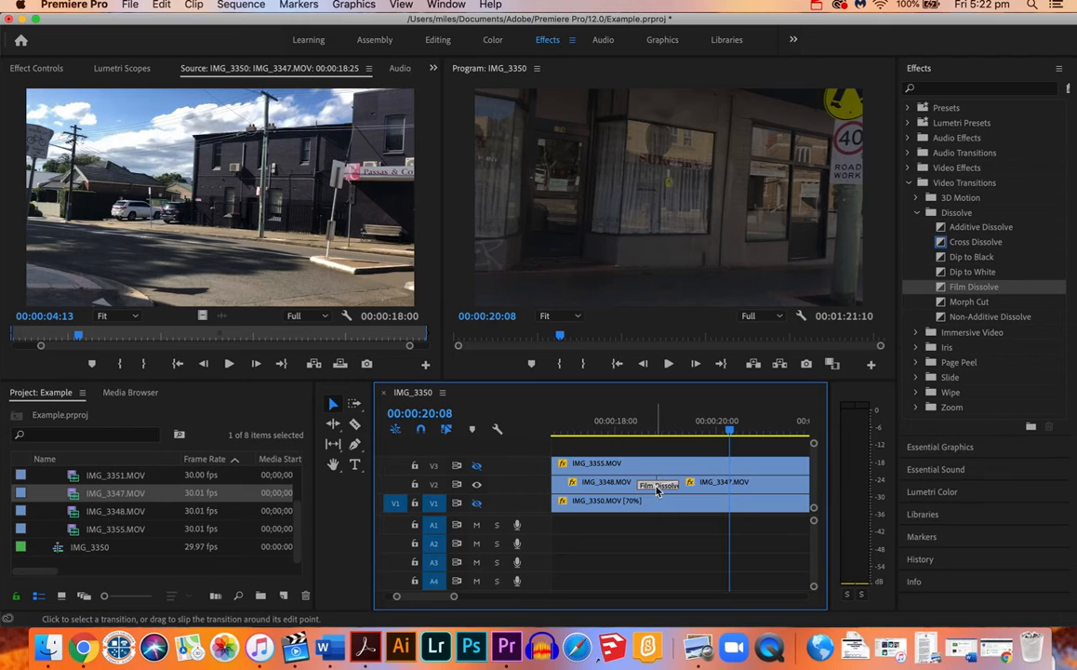
# Step: Replace the Film Dissolve on the V2 cut with a Cross Zoom transition and play through it
pyautogui.press('Delete')
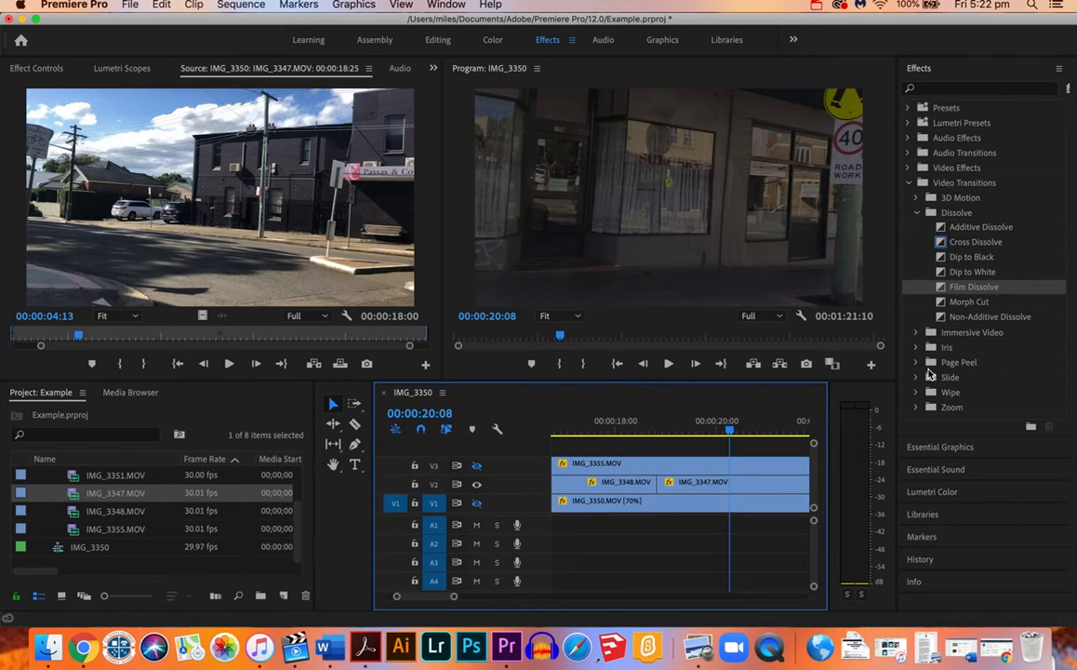
pyautogui.click(916, 406)
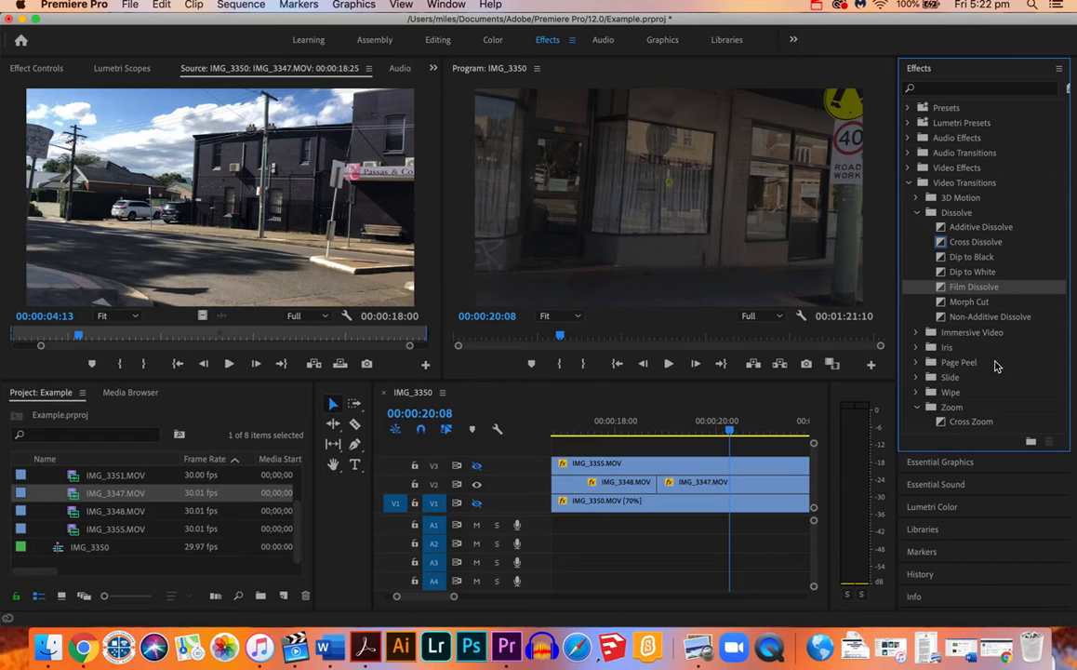
pyautogui.moveTo(972, 422); pyautogui.dragTo(663, 491)
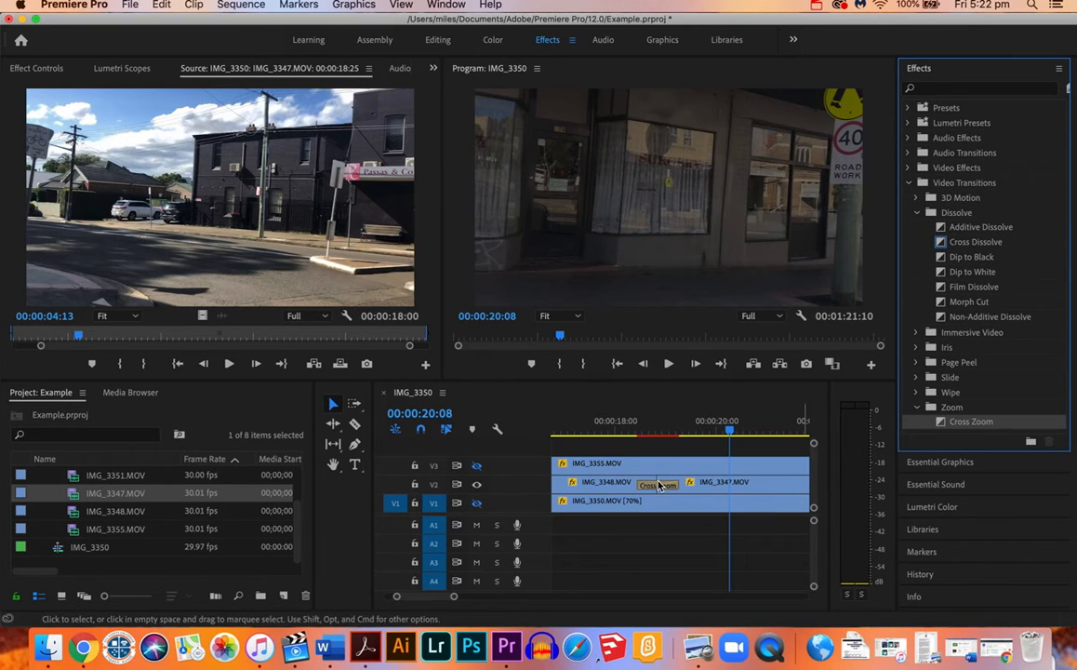
pyautogui.click(592, 431)
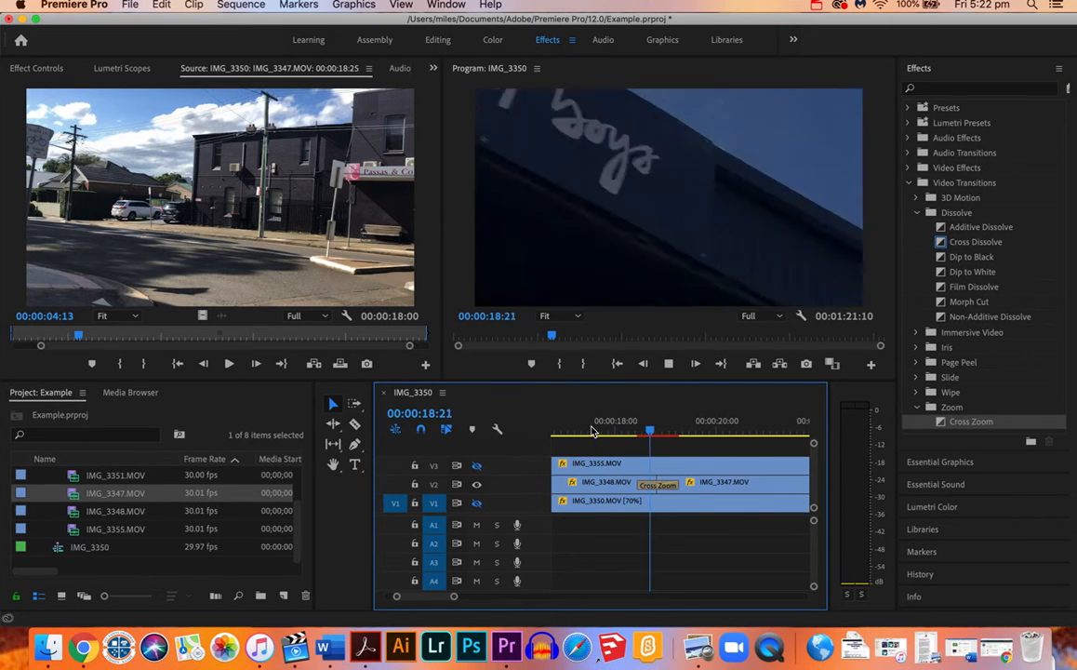
pyautogui.press('space')
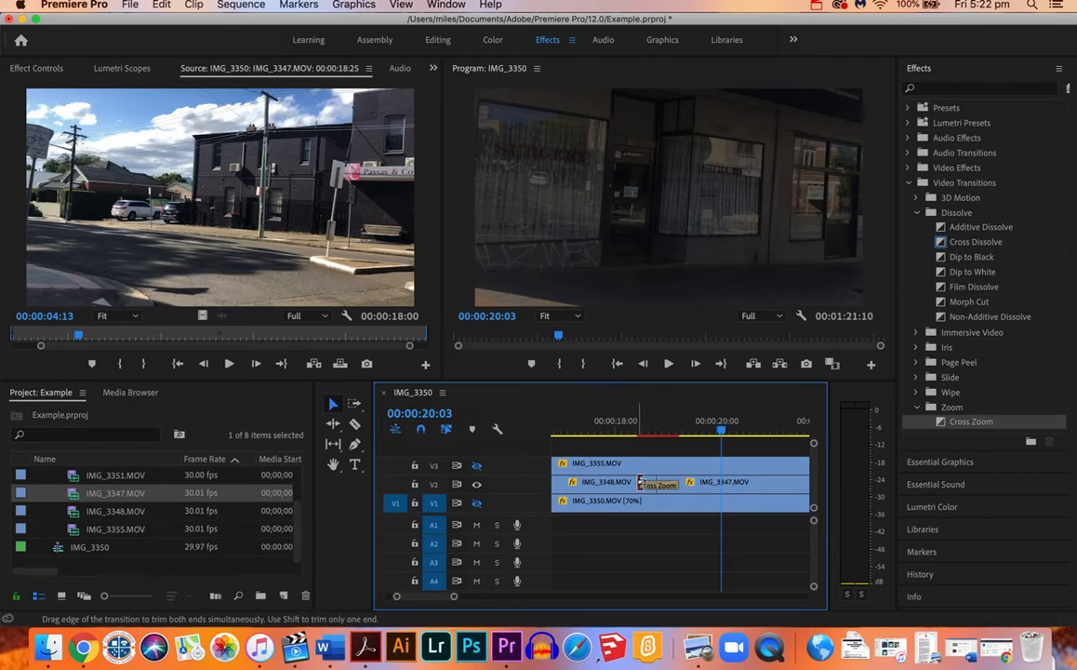
# Step: Remove the Cross Zoom, reapply Cross Dissolve between IMG_3348.MOV and IMG_3347.MOV, and play from 00:00:17:21
pyautogui.press('Delete')
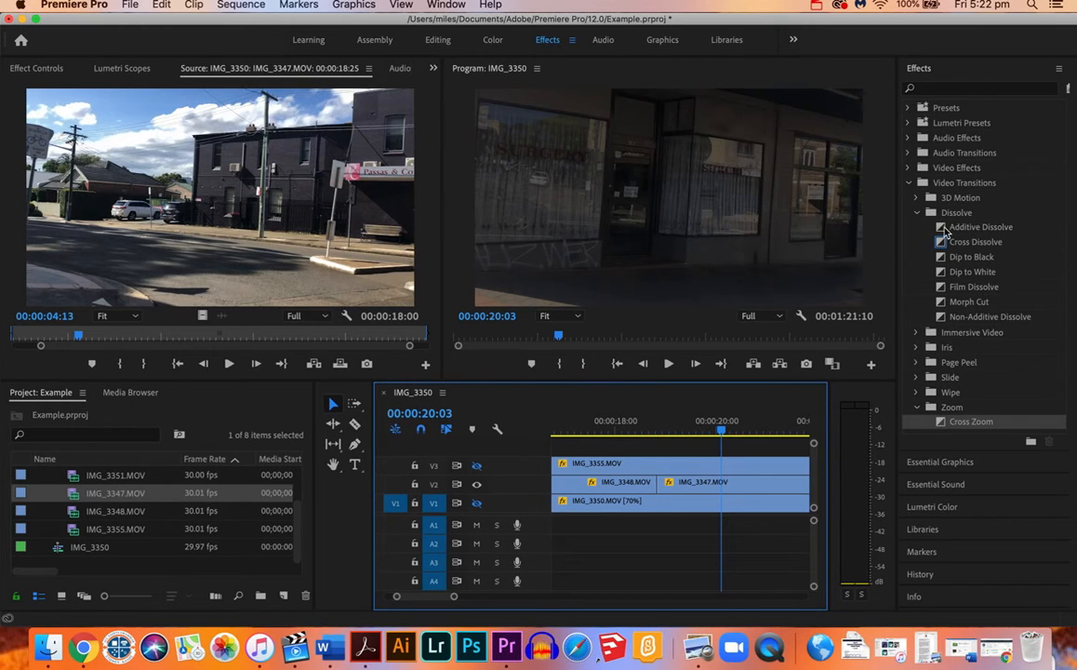
pyautogui.click(931, 247)
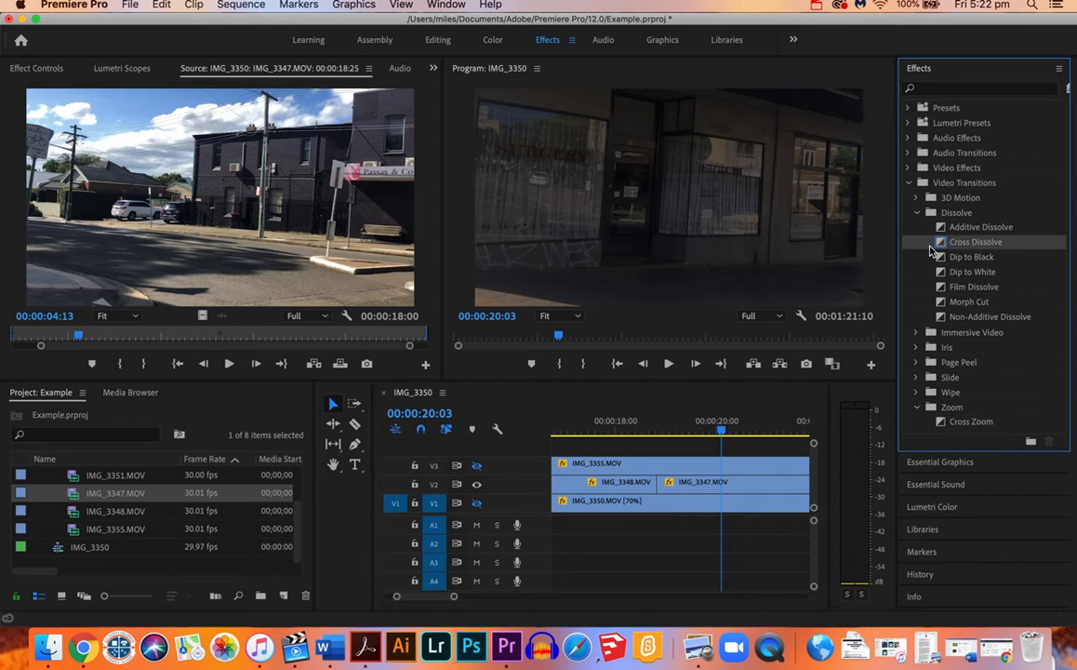
pyautogui.moveTo(930, 247); pyautogui.dragTo(656, 483)
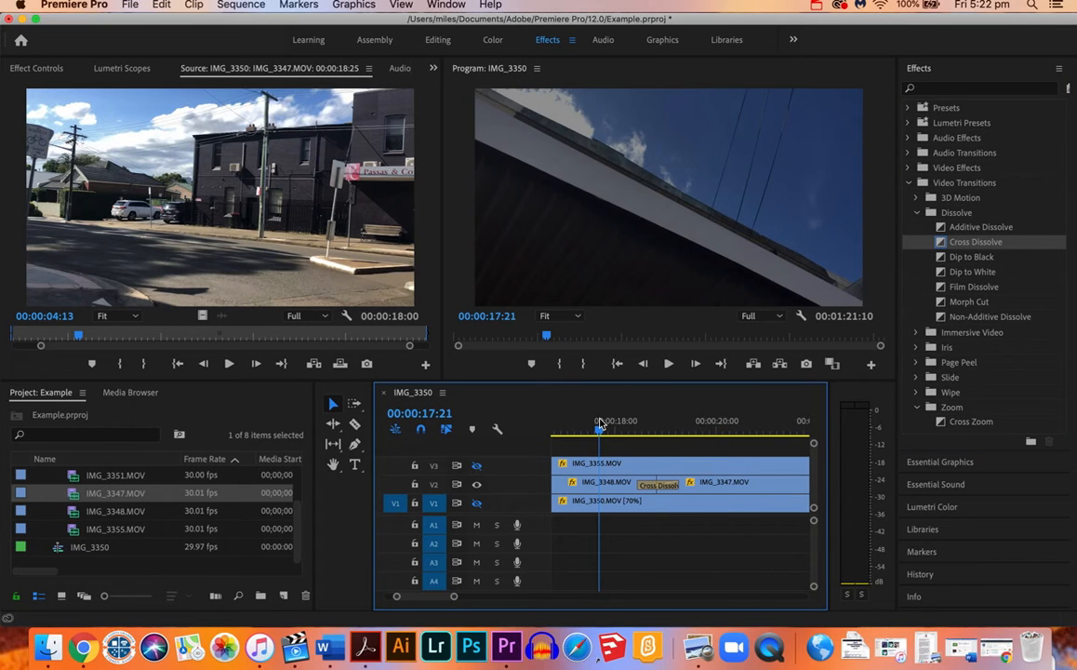
pyautogui.press('space')
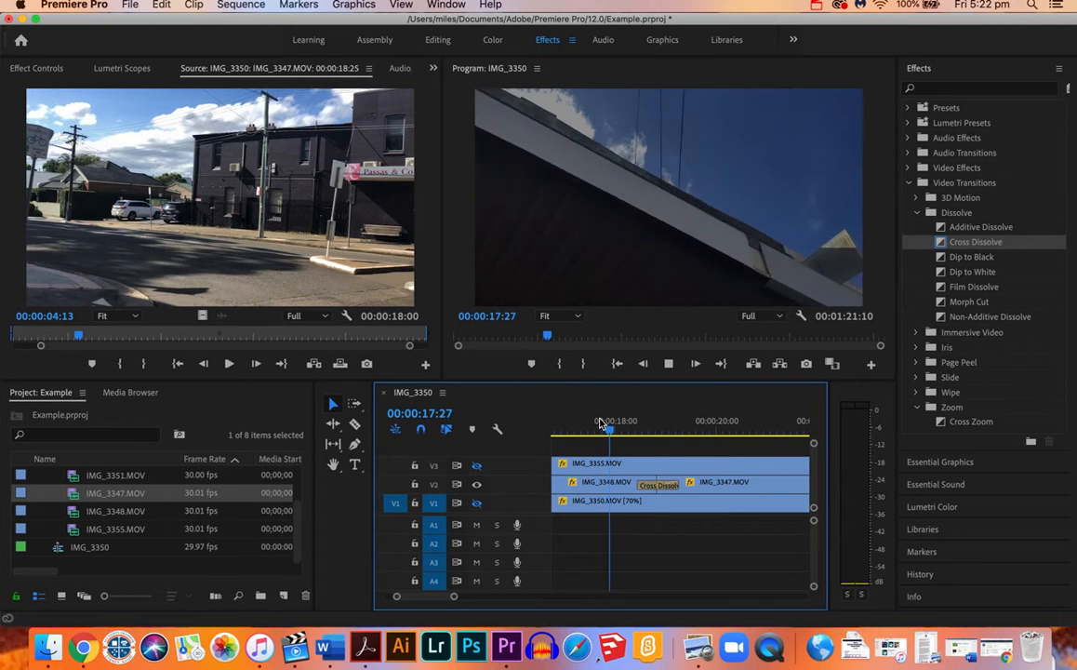
# Step: Stop playback and turn the track output of V3 and V1 back on
pyautogui.press('space')
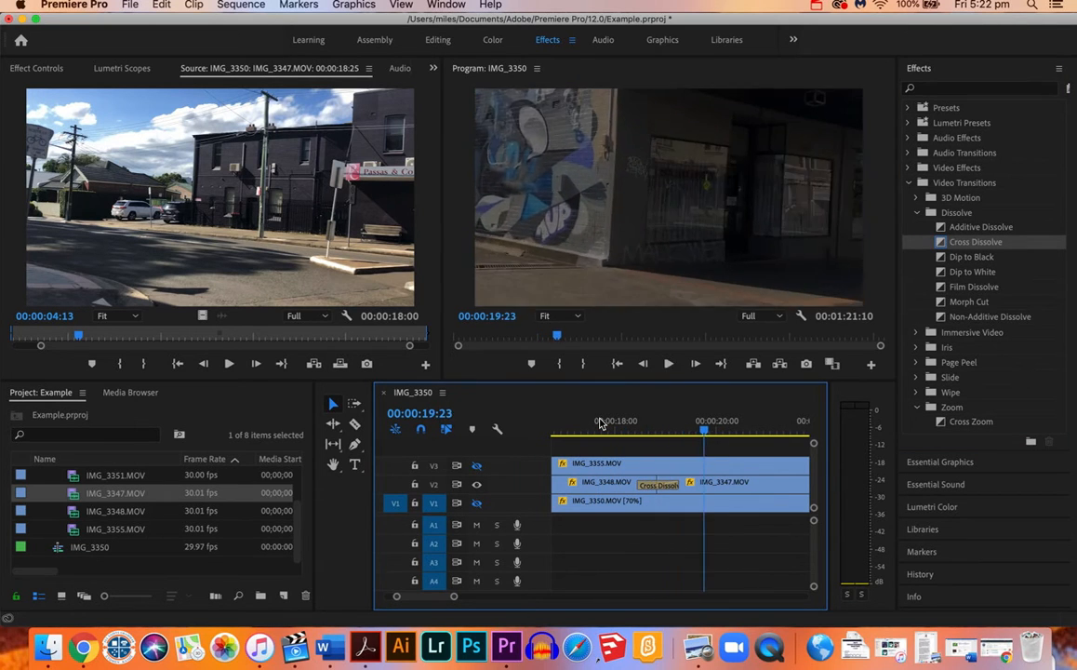
pyautogui.click(477, 466)
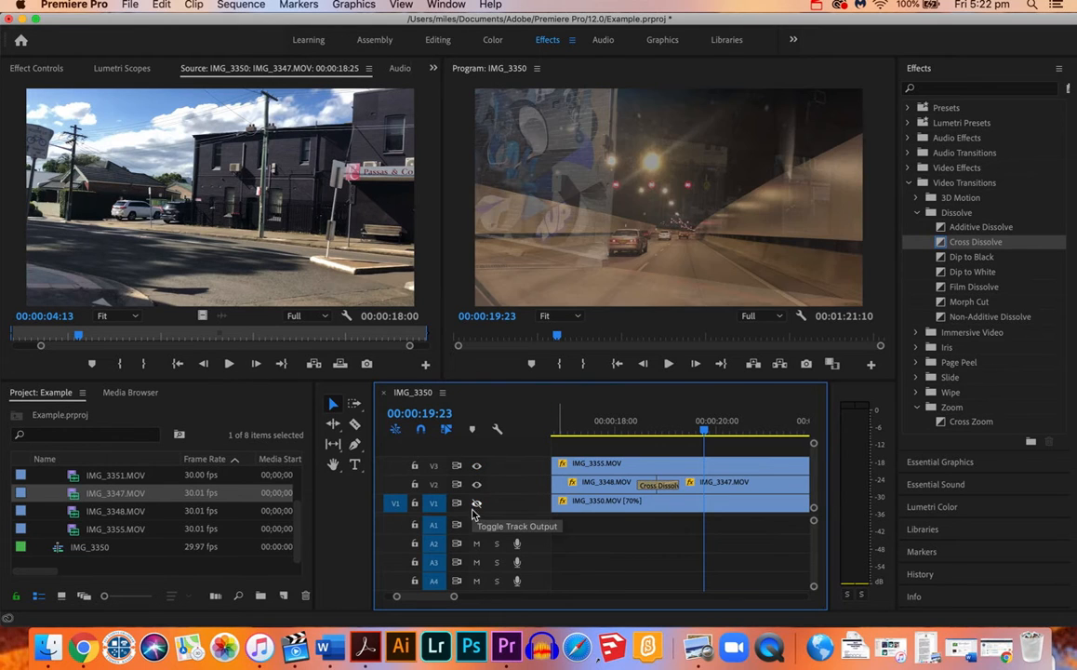
pyautogui.click(476, 502)
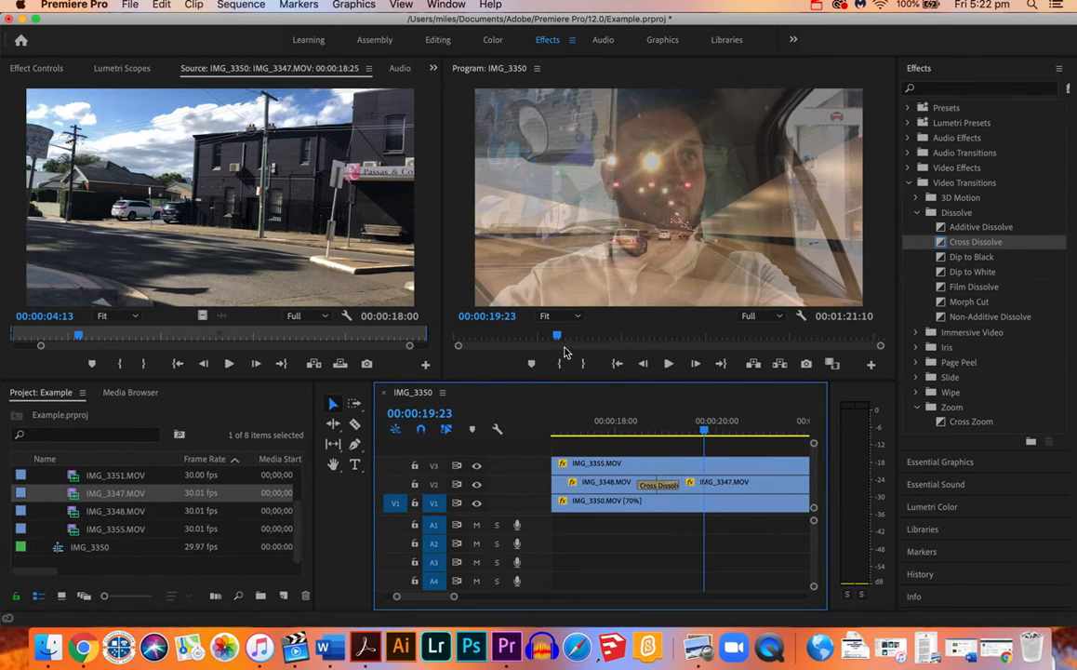
# Step: Preview the layered sequence with all three video tracks enabled, starting from 00:00:00:00
pyautogui.scroll(-5, 652, 472)
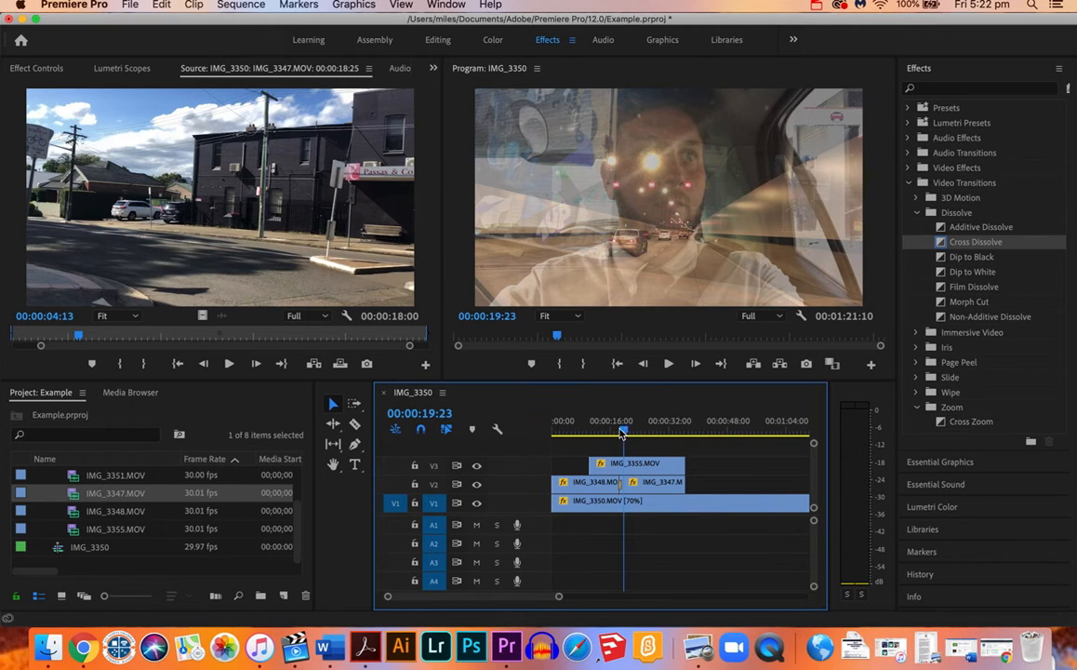
pyautogui.moveTo(621, 434); pyautogui.dragTo(427, 404)
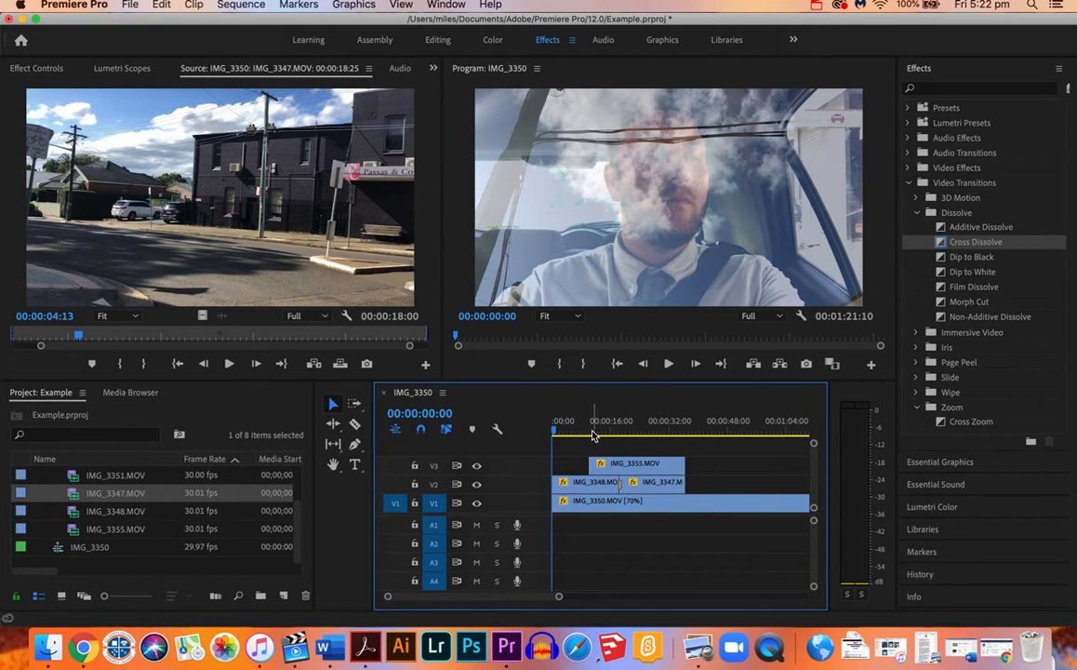
pyautogui.click(587, 434)
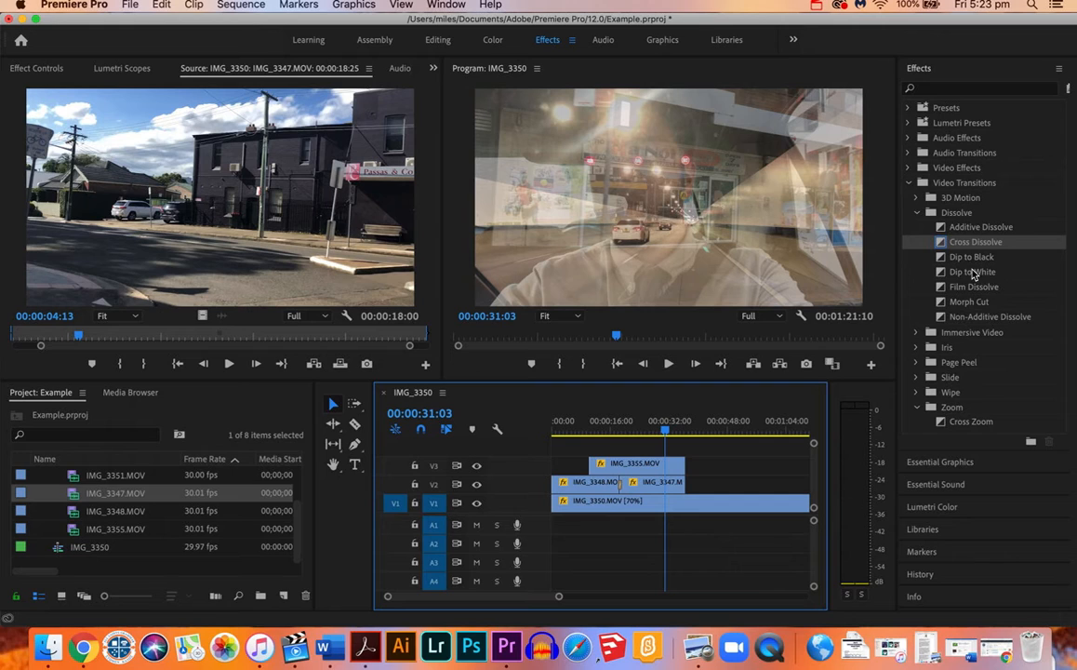
# Step: Apply a Dip to Black transition to the start of IMG_3355.MOV on V3 and play through it
pyautogui.click(939, 263)
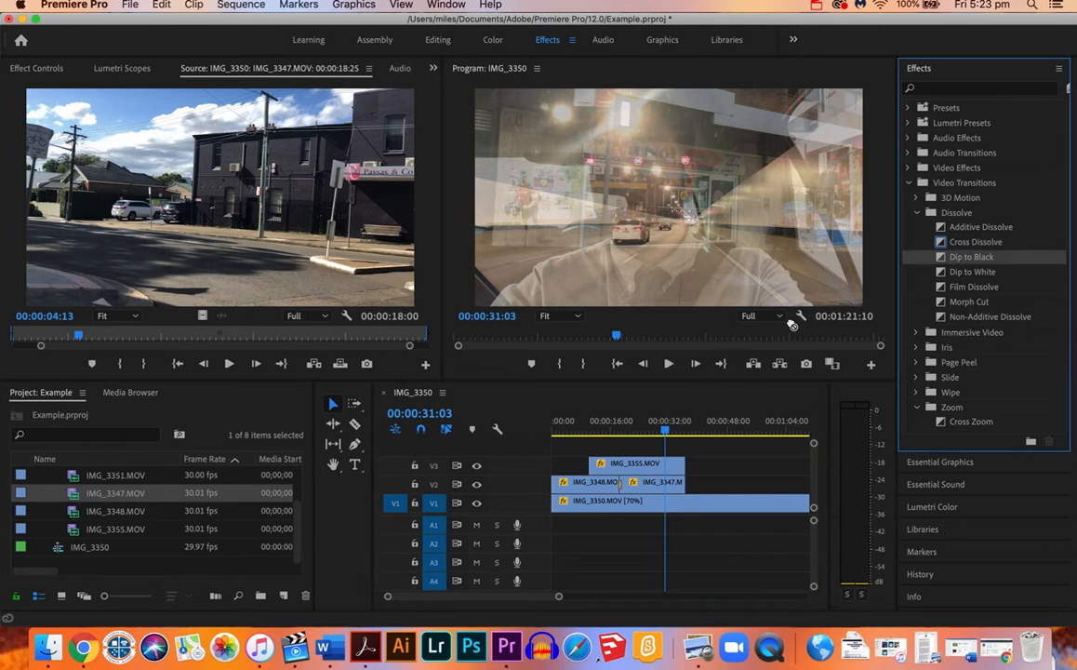
pyautogui.moveTo(791, 324); pyautogui.dragTo(581, 468)
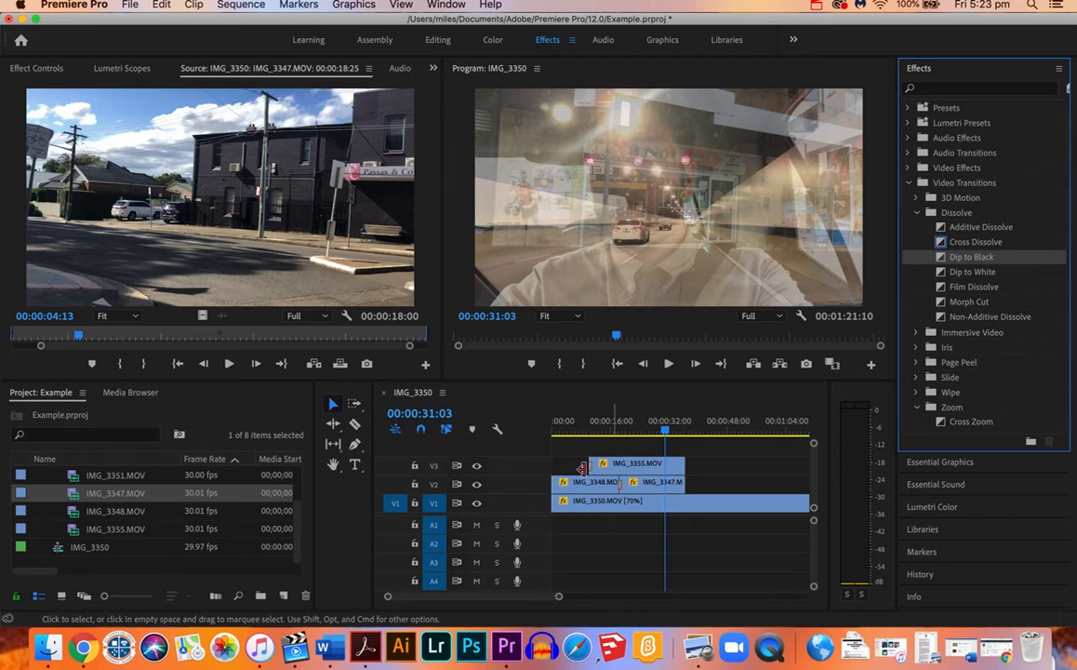
pyautogui.click(561, 422)
pyautogui.press('space')
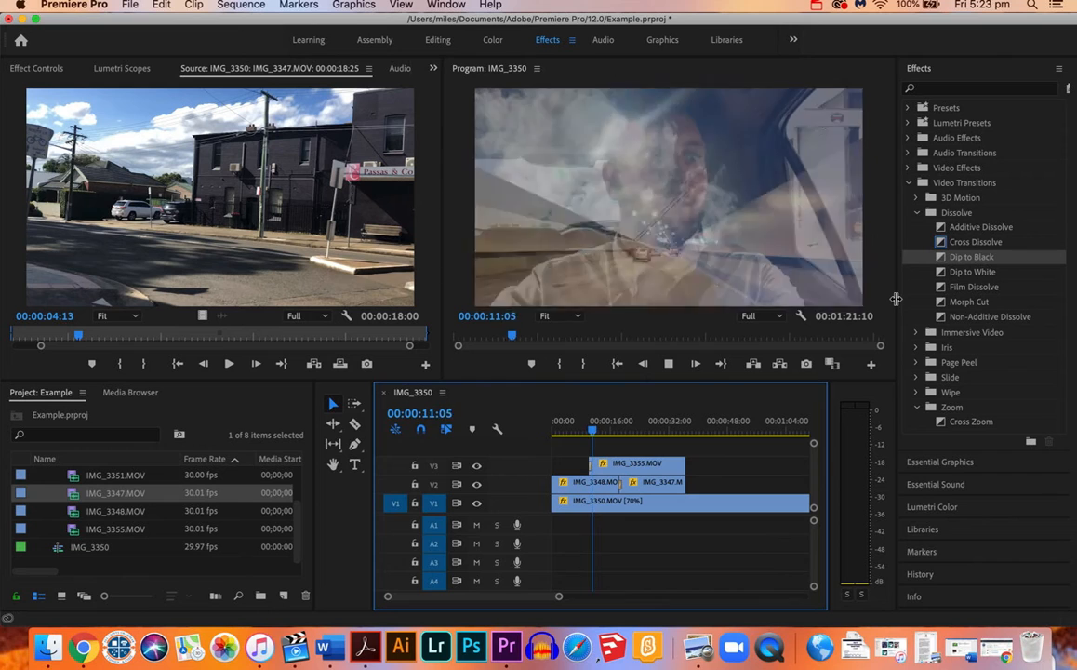
pyautogui.click(668, 364)
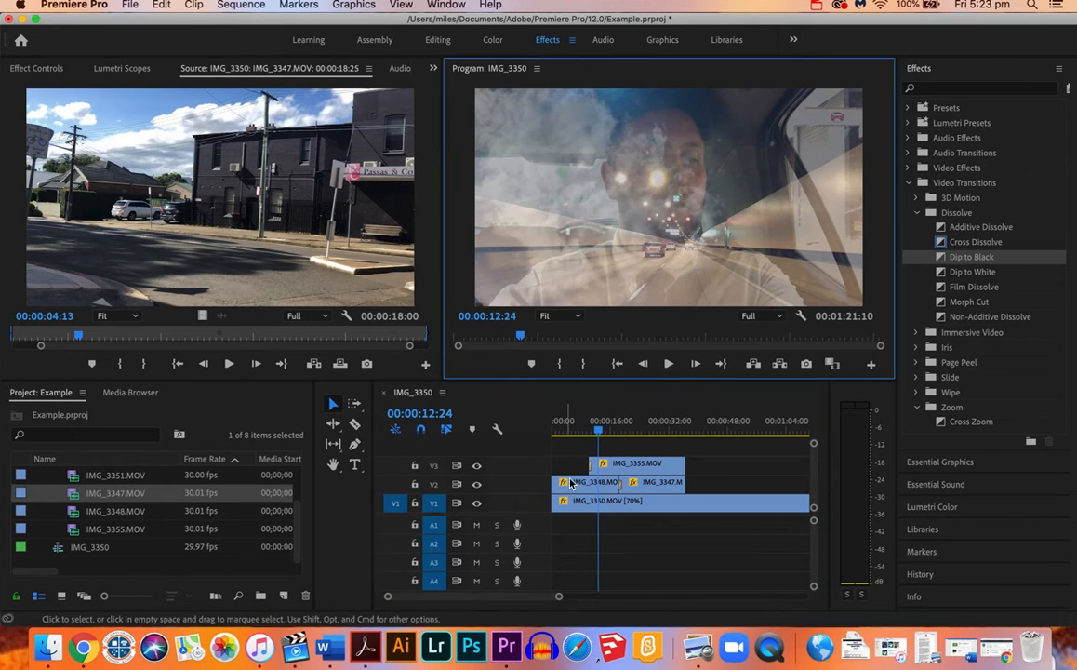
# Step: Replace the Dip to Black at the start of IMG_3355.MOV on V3 with an Additive Dissolve and play through it
pyautogui.click(591, 470)
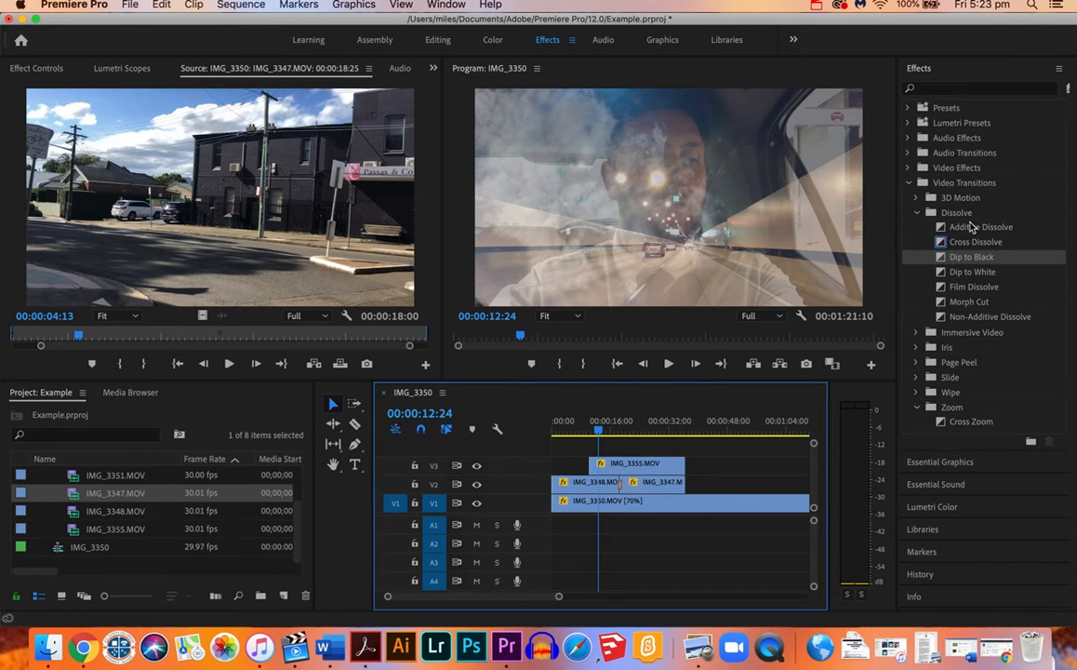
pyautogui.click(941, 230)
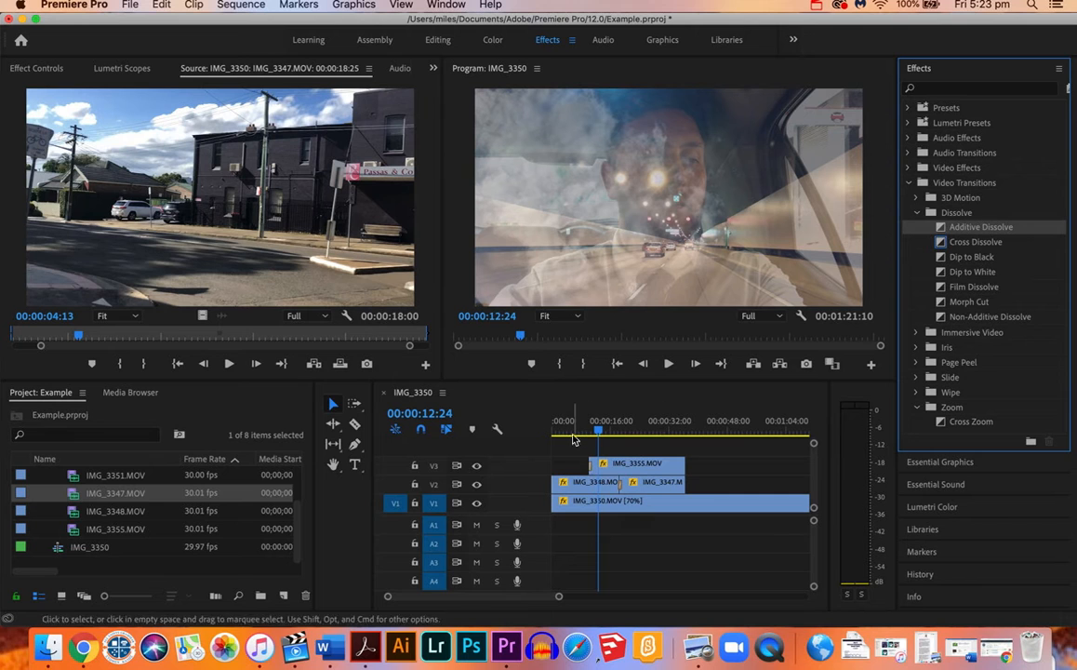
pyautogui.moveTo(574, 439); pyautogui.dragTo(586, 433)
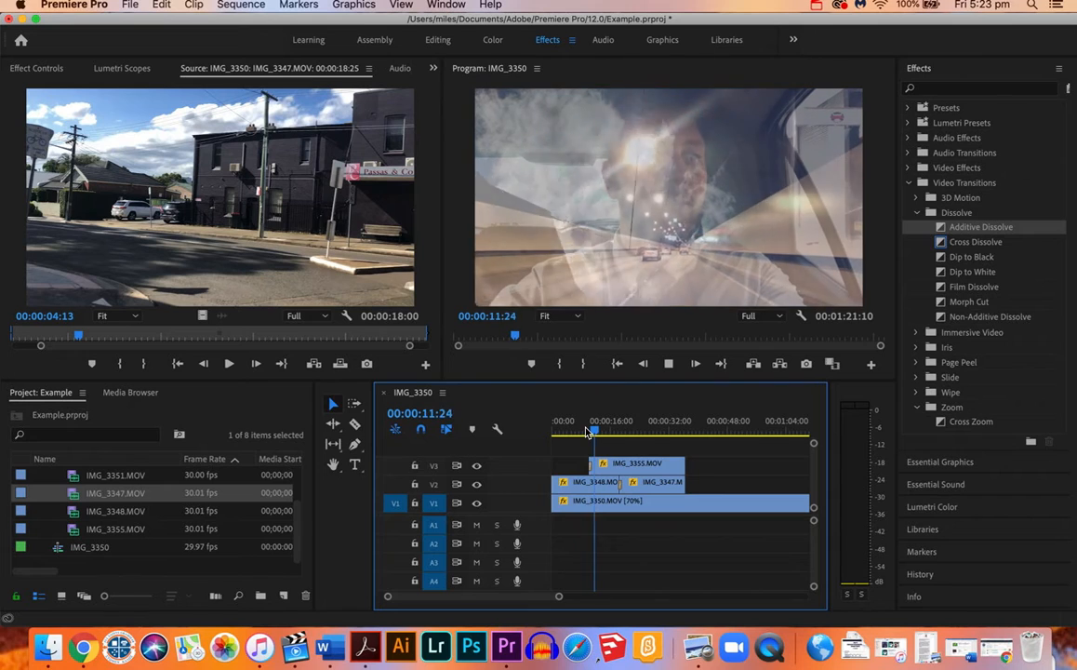
pyautogui.press('space')
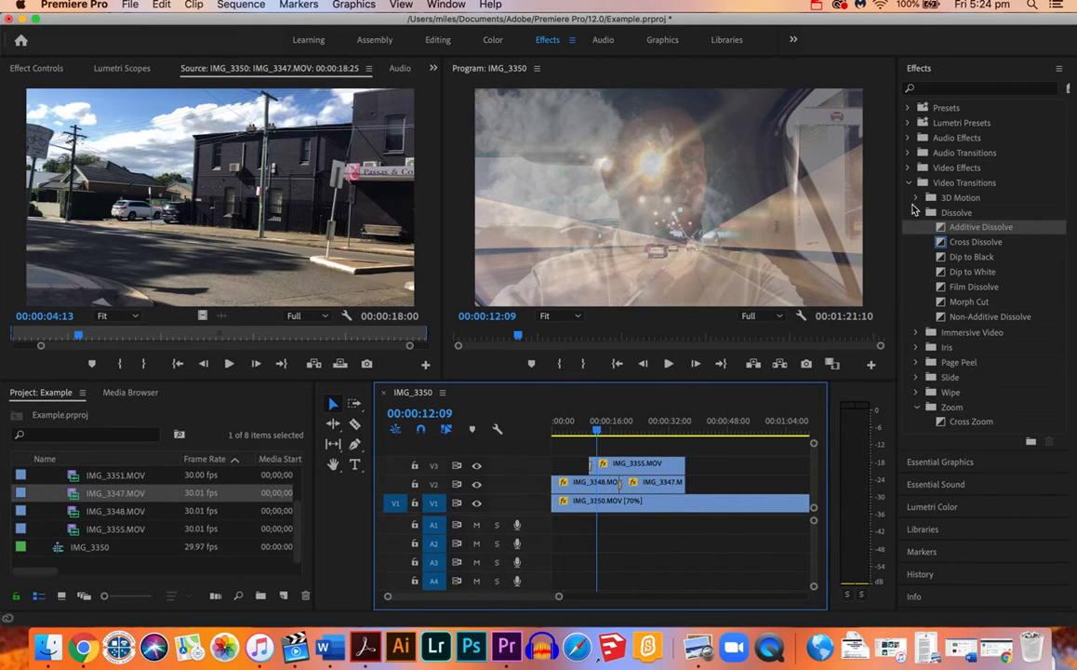
# Step: Expand the Video Effects folder to view its effect categories
pyautogui.click(909, 168)
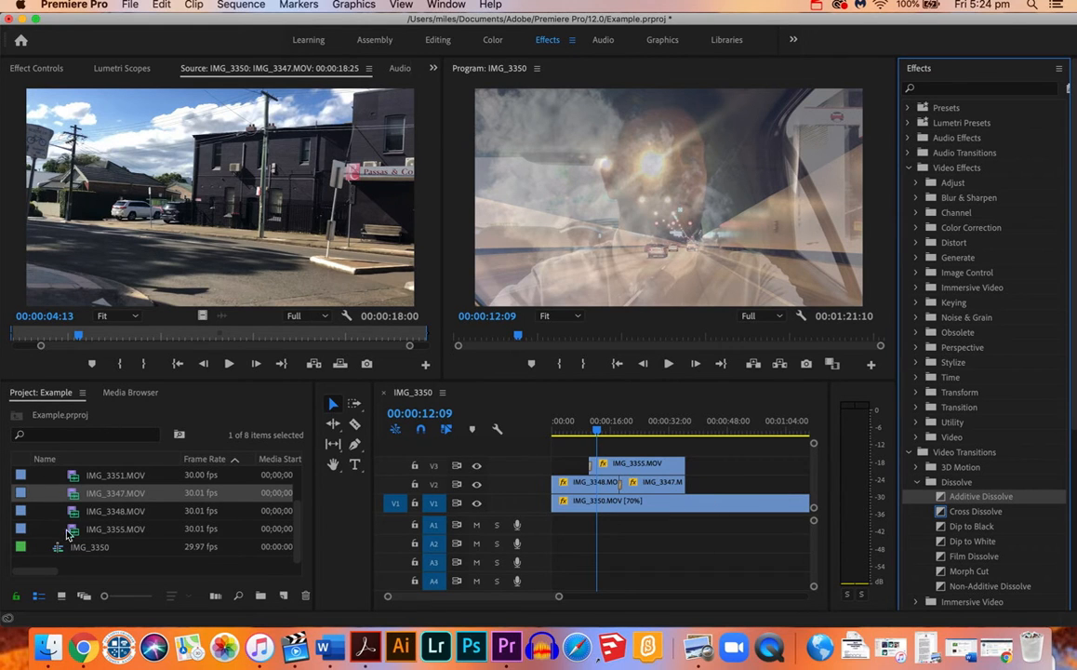
# Step: Start a media import and browse from the Video Self-Portrait Footage folder to the USB folder on the Desktop
pyautogui.doubleClick(114, 566)
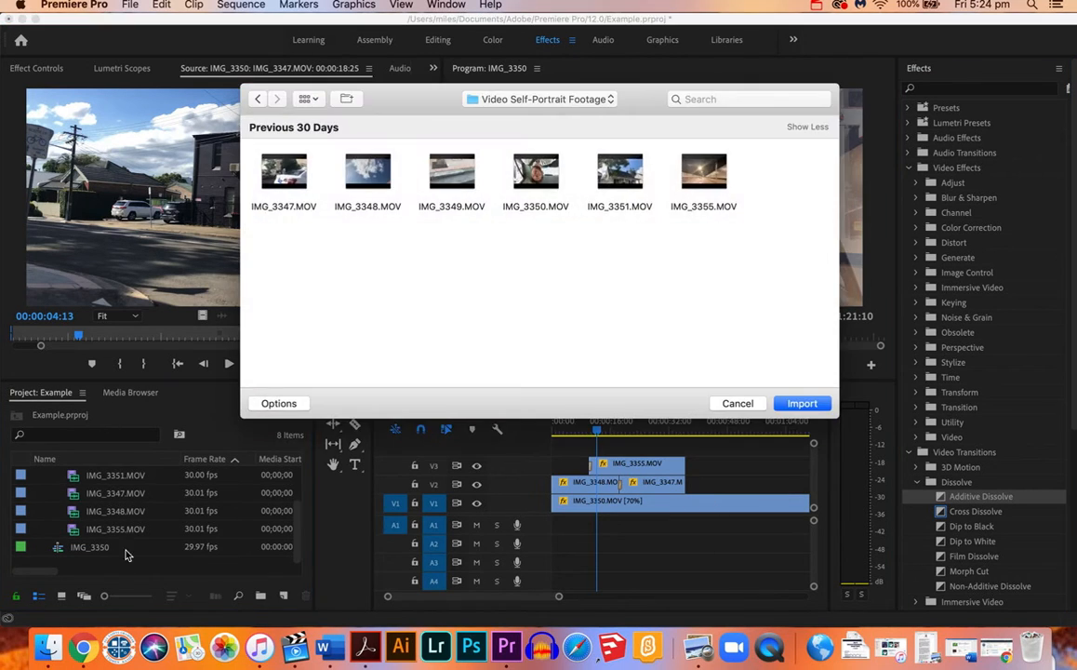
pyautogui.click(589, 101)
pyautogui.click(508, 115)
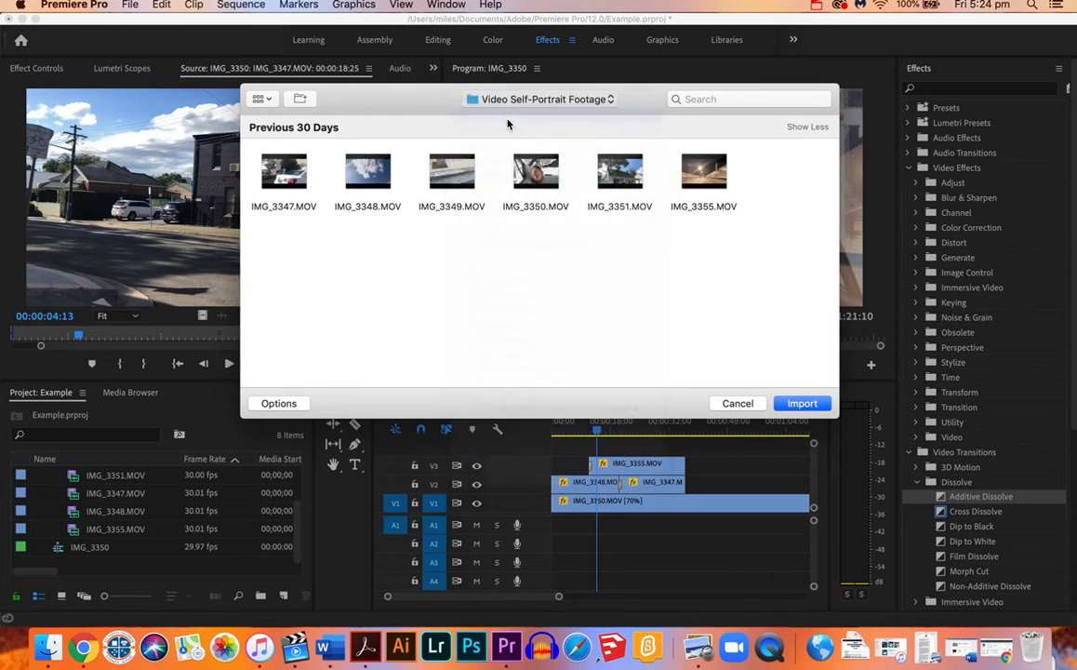
pyautogui.scroll(-10, 490, 250)
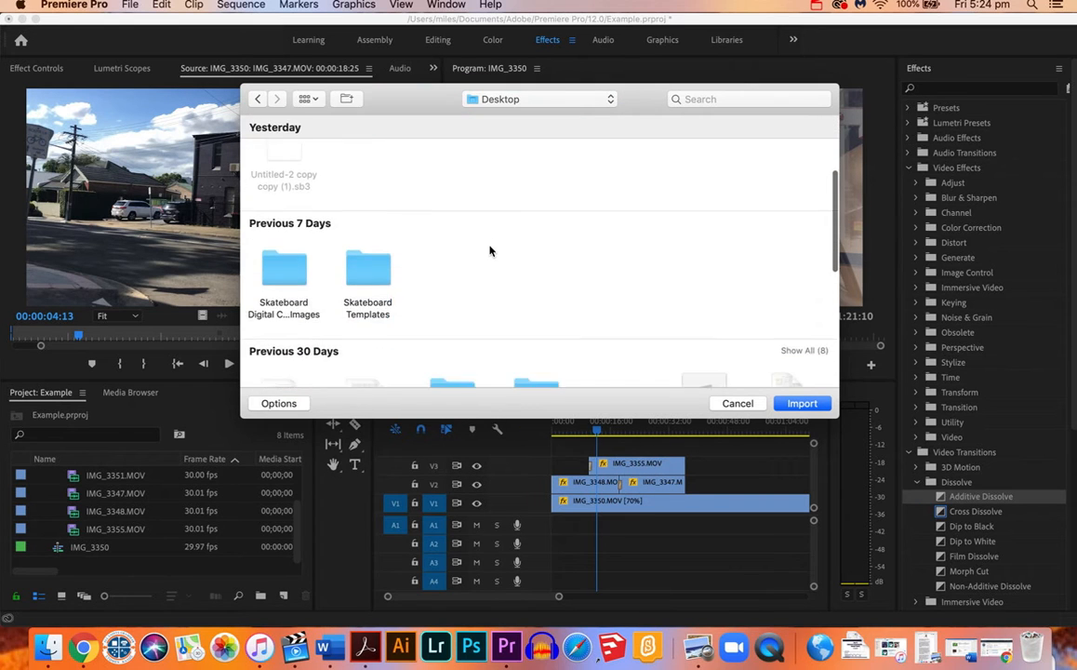
pyautogui.scroll(3, 490, 250)
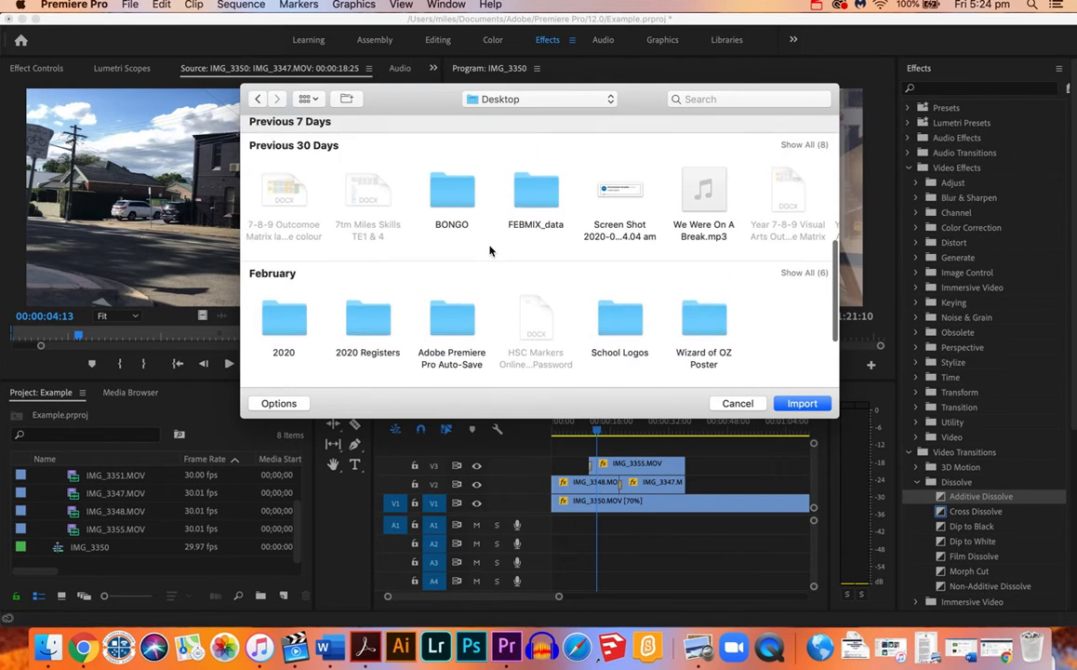
pyautogui.hscroll(2, 521, 253)
pyautogui.hscroll(-2, 529, 251)
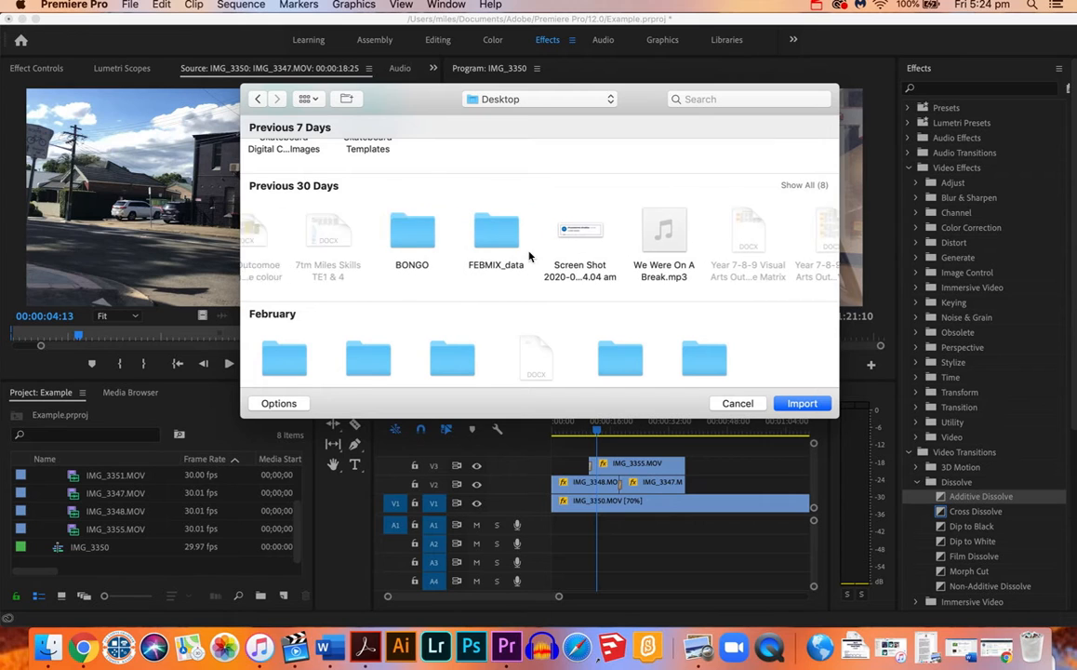
pyautogui.scroll(-5, 527, 247)
pyautogui.scroll(-1, 598, 315)
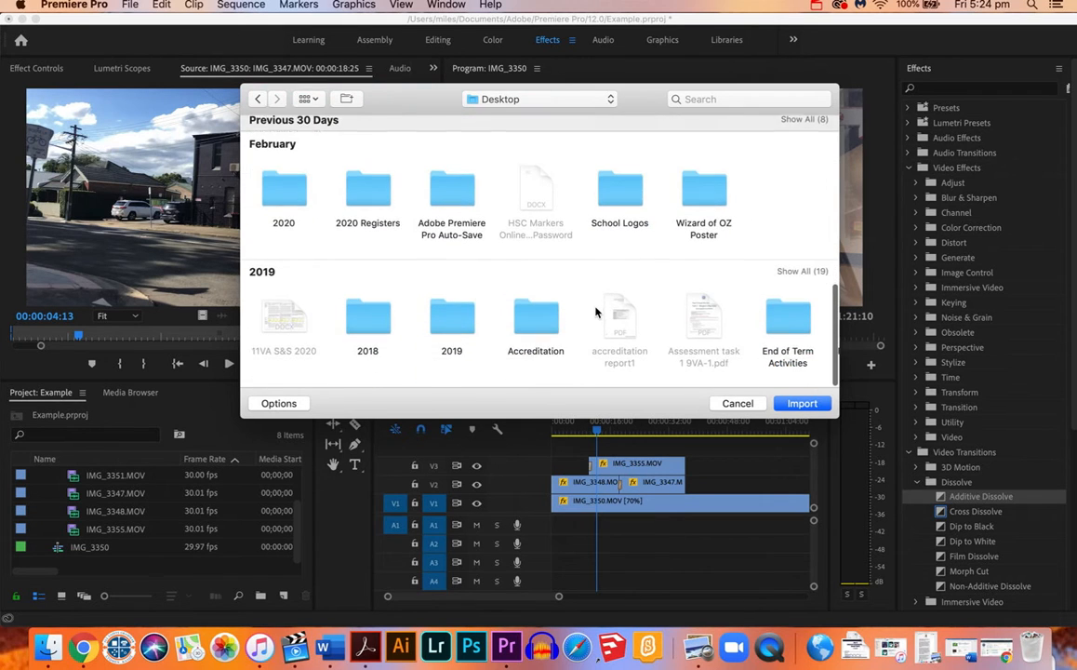
pyautogui.hscroll(10, 561, 310)
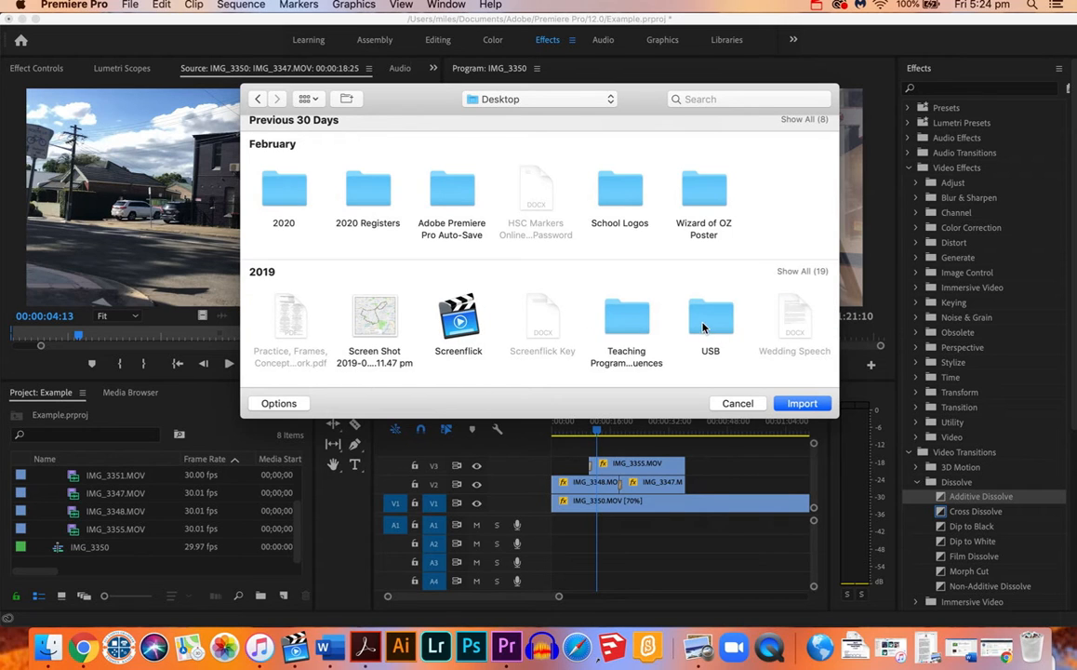
pyautogui.doubleClick(703, 327)
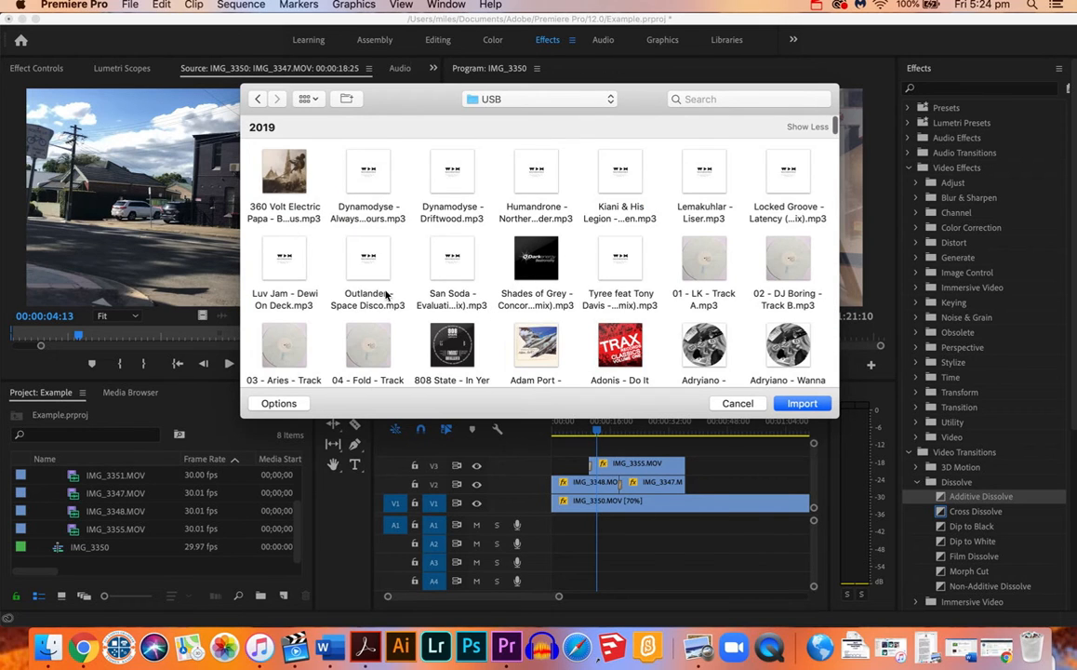
# Step: Import the music file Beautiful Swimmers - The Zoo.mp3 from the USB folder into the project
pyautogui.scroll(-3, 423, 319)
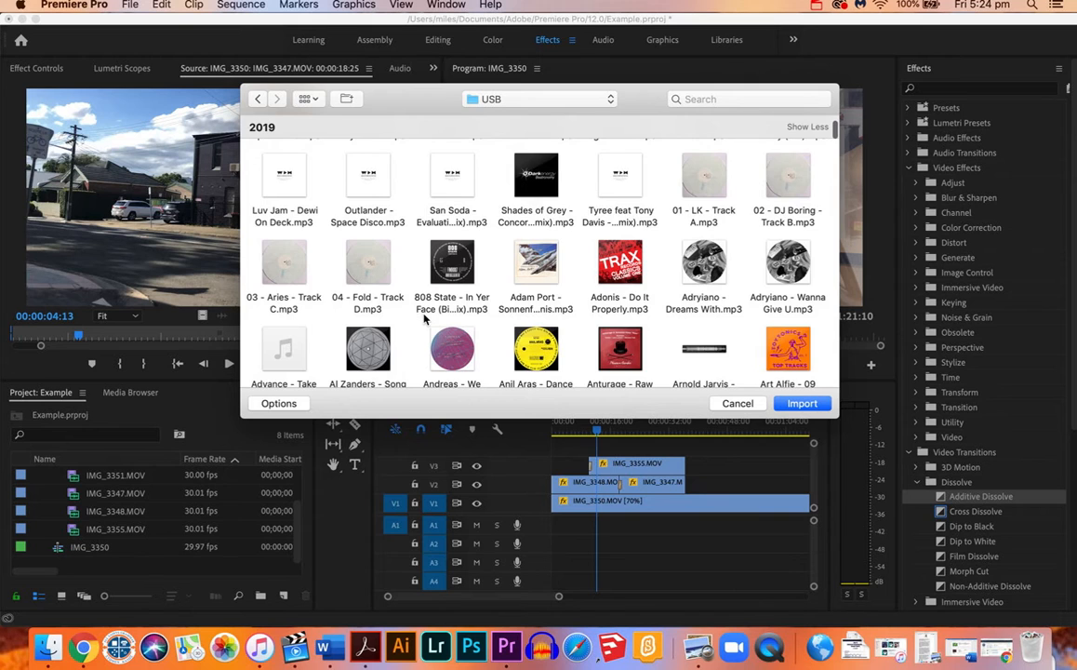
pyautogui.scroll(-7, 423, 319)
pyautogui.scroll(-3, 424, 320)
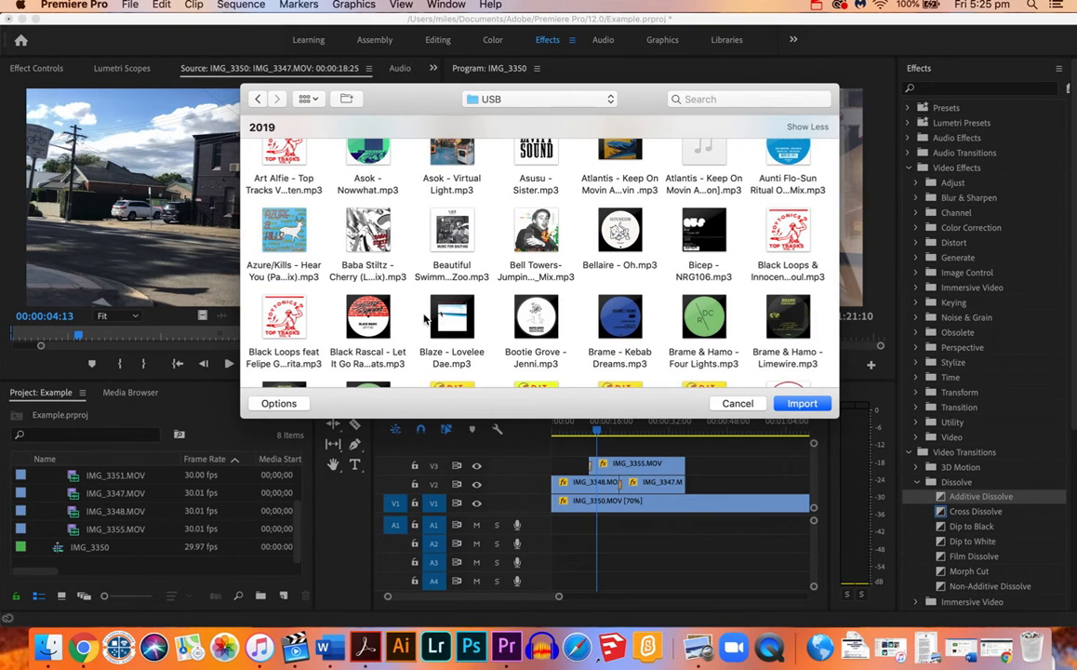
pyautogui.scroll(-1, 423, 319)
pyautogui.scroll(-1, 423, 319)
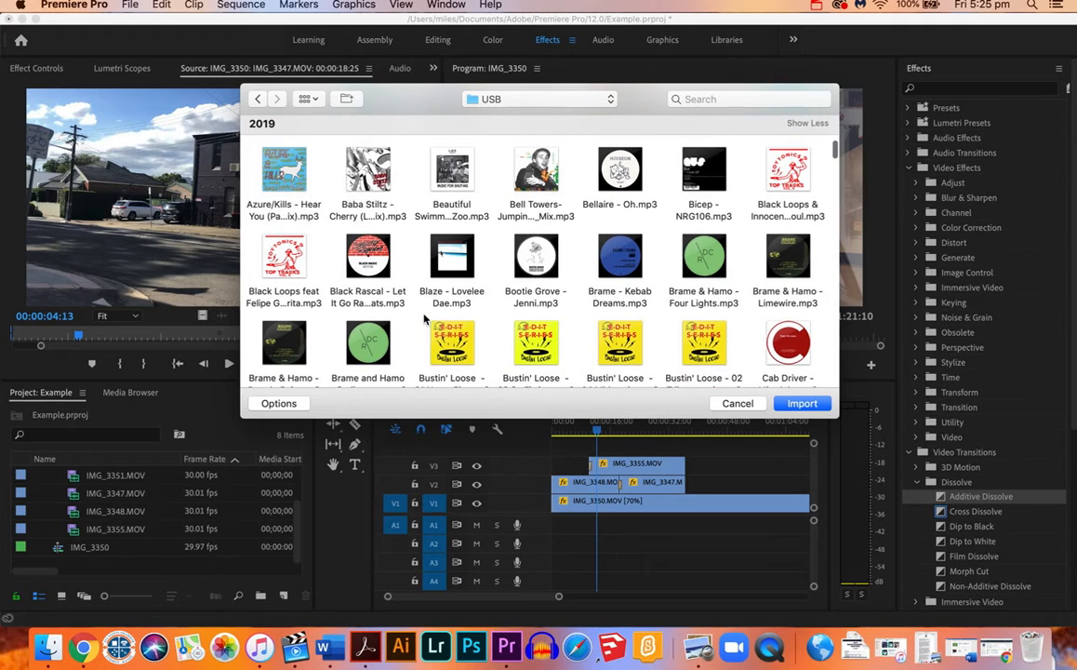
pyautogui.doubleClick(462, 190)
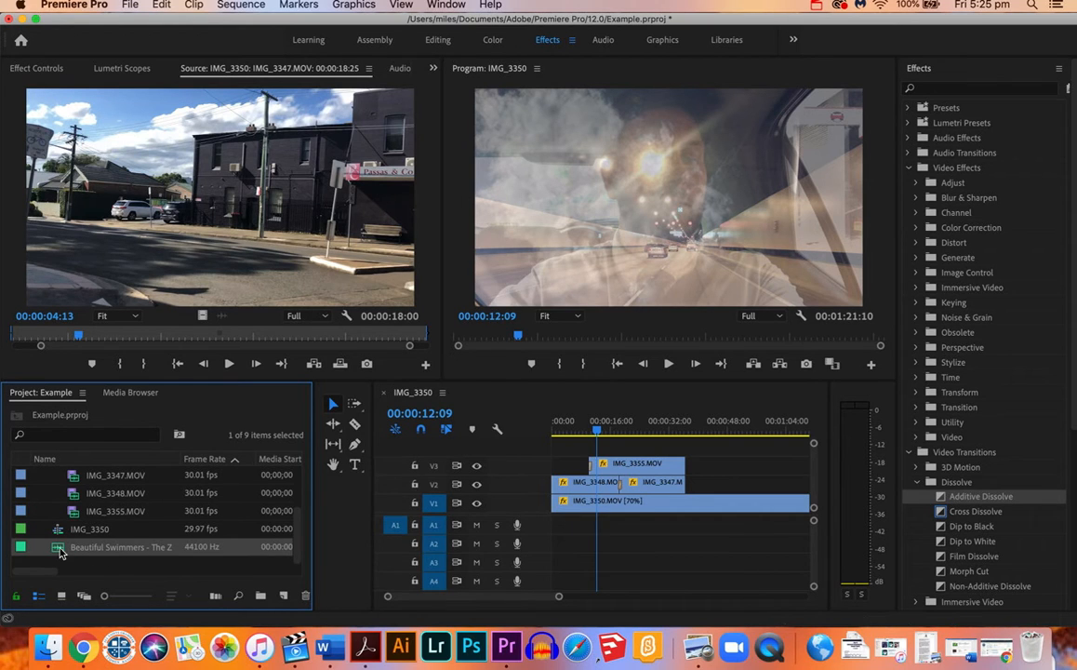
# Step: Place Beautiful Swimmers - The Zoo.mp3 on track A1 at the sequence start and play it from 00:00:00:00
pyautogui.doubleClick(61, 553)
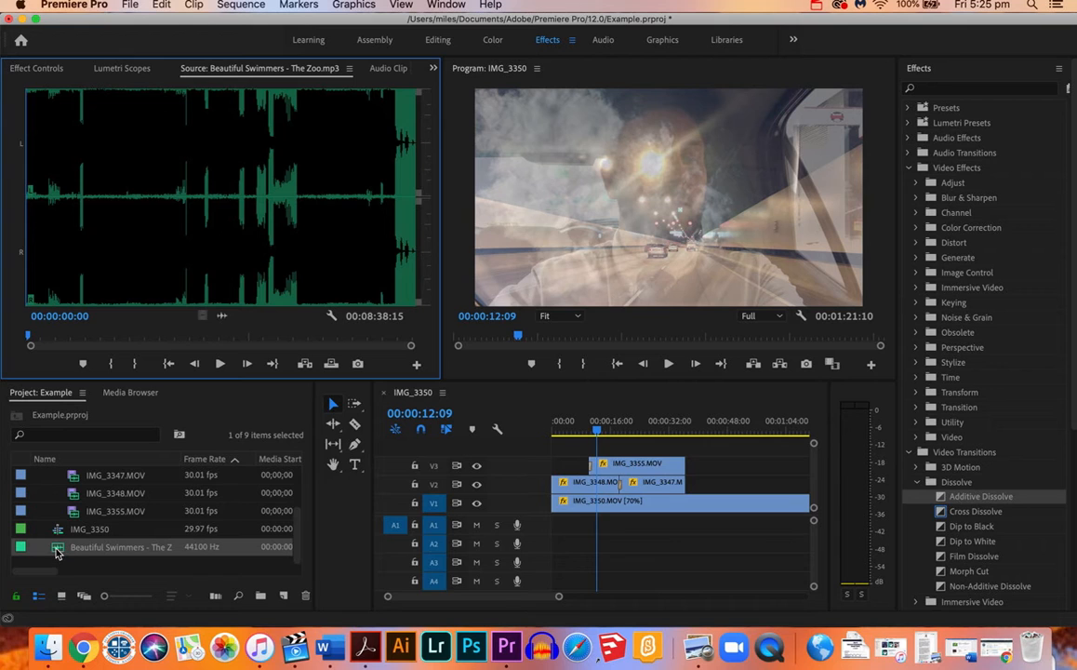
pyautogui.moveTo(56, 551); pyautogui.dragTo(558, 470)
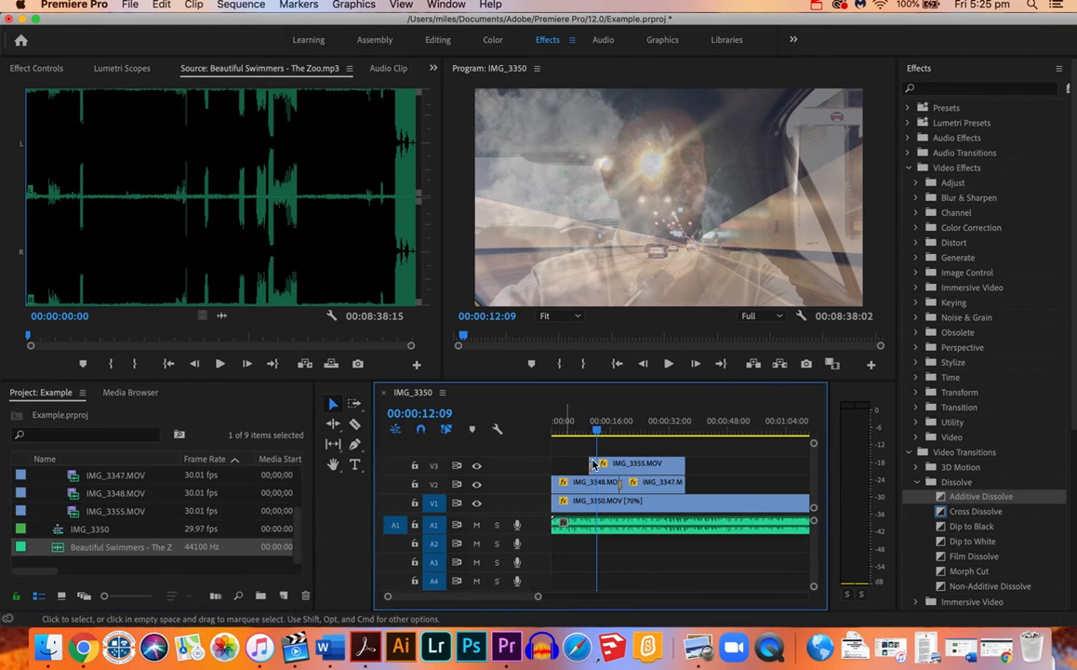
pyautogui.moveTo(596, 429); pyautogui.dragTo(502, 443)
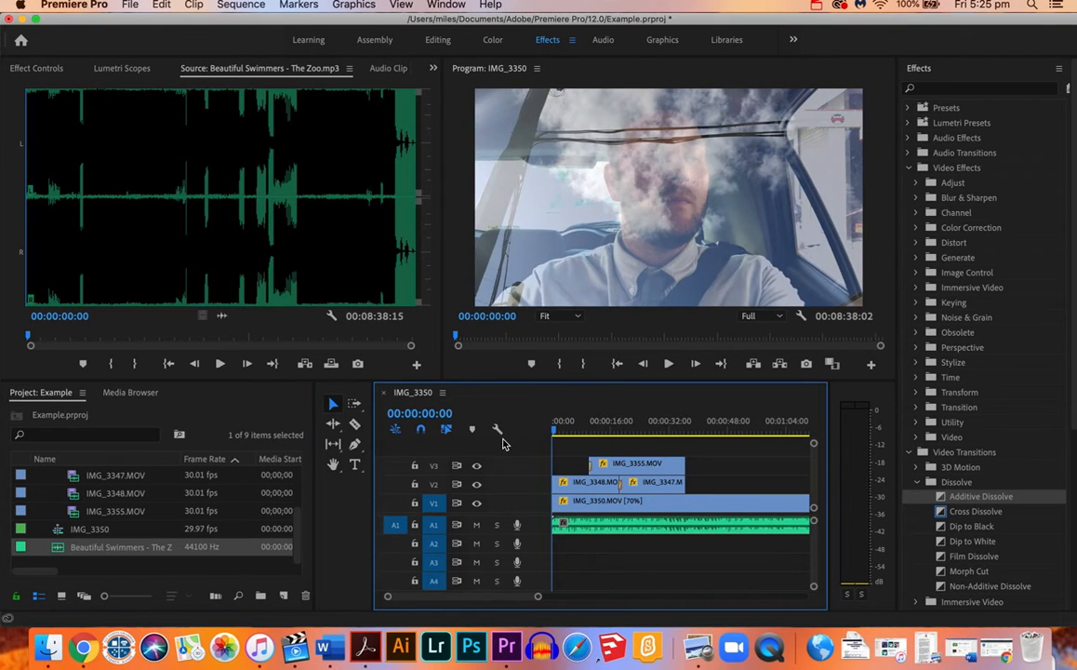
pyautogui.press('space')
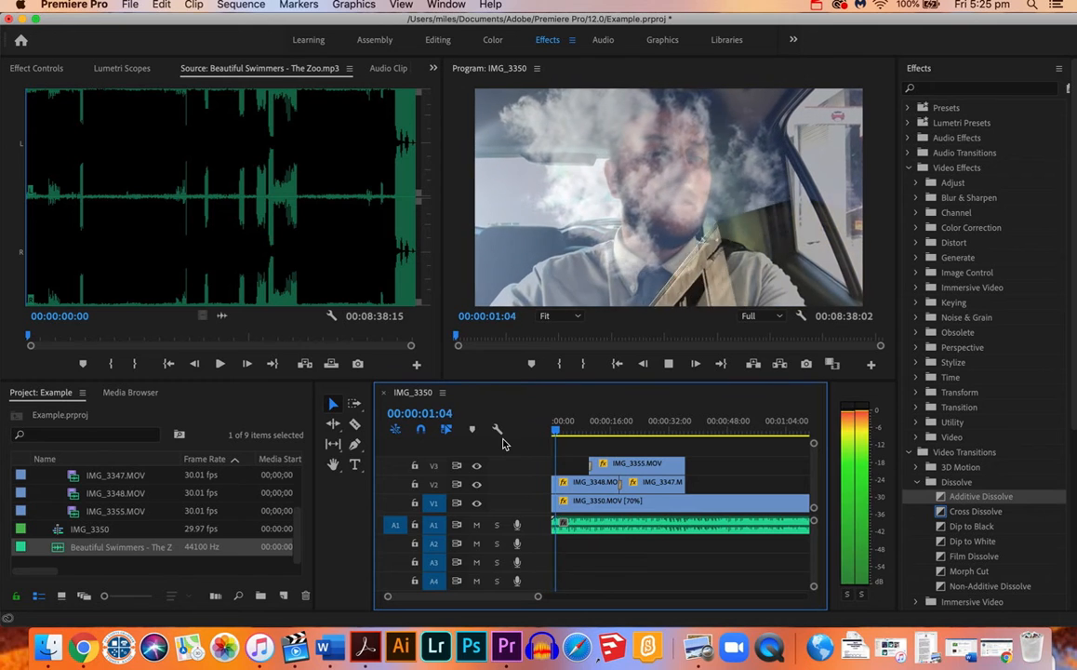
pyautogui.press('space')
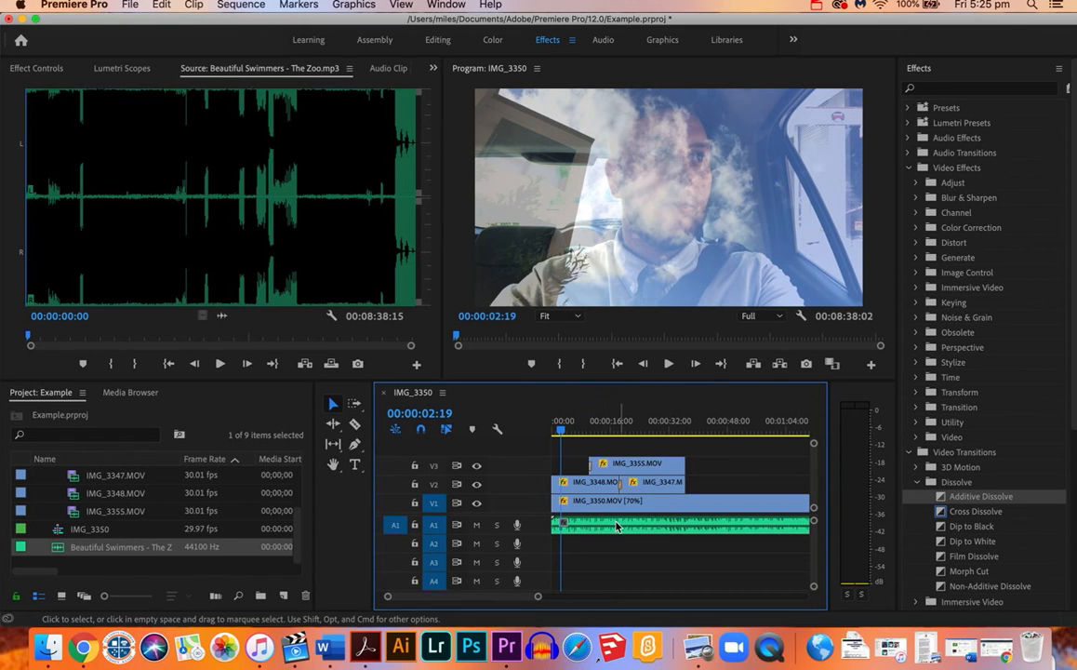
# Step: Delete the music clip from track A1
pyautogui.click(584, 530)
pyautogui.press('Delete')
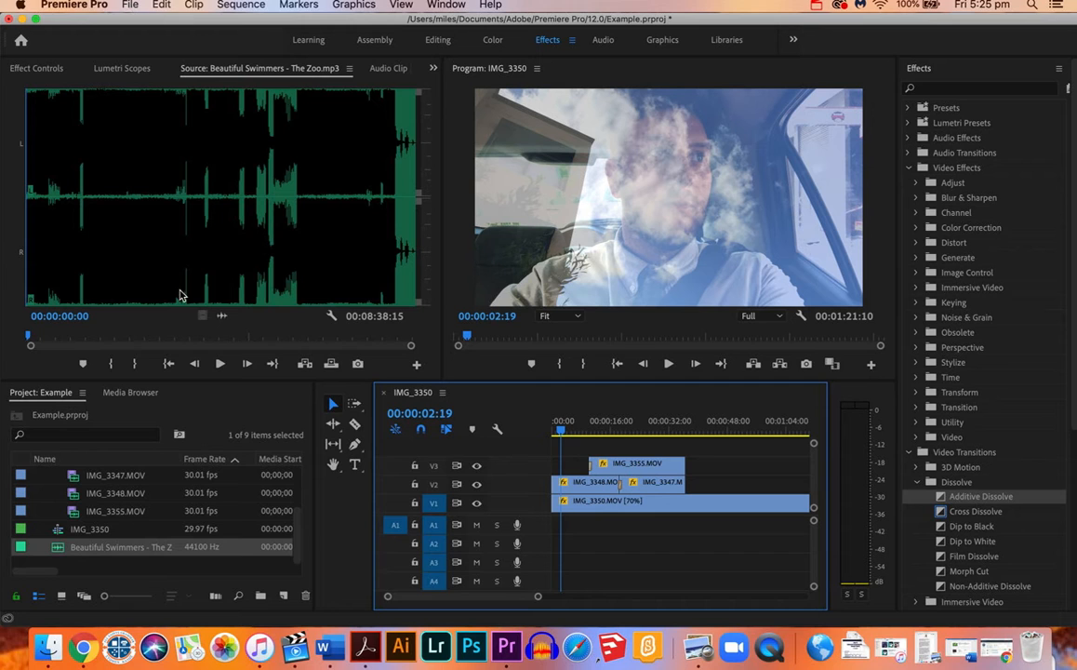
# Step: Import the music file Chaos In The CBD - Double Dribble.mp3 from the USB folder into the project
pyautogui.doubleClick(93, 562)
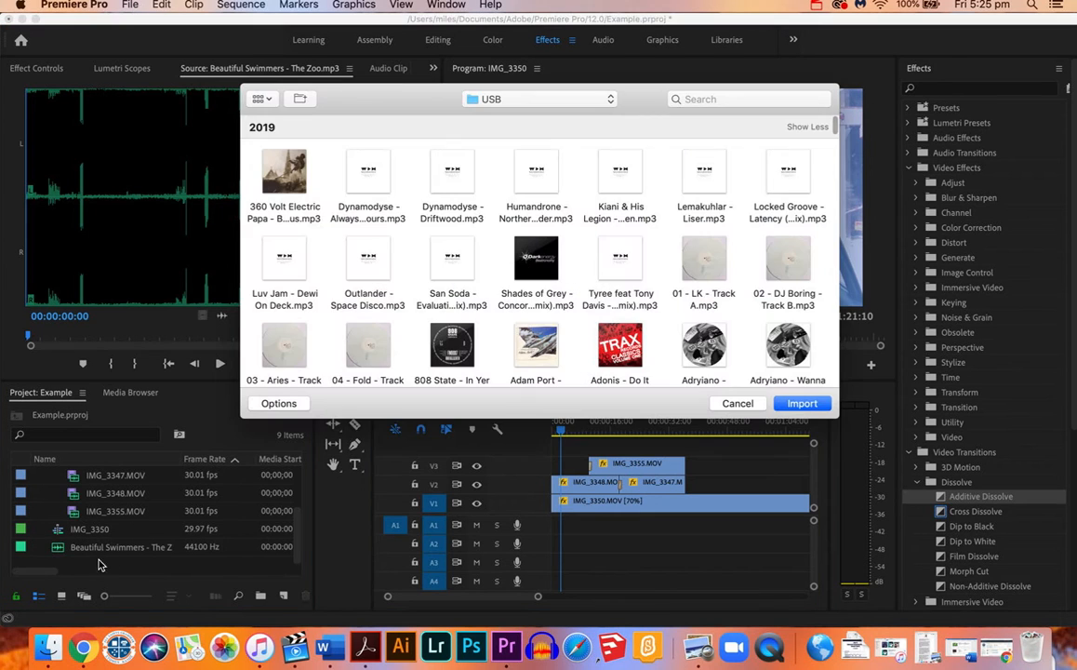
pyautogui.scroll(-5, 625, 275)
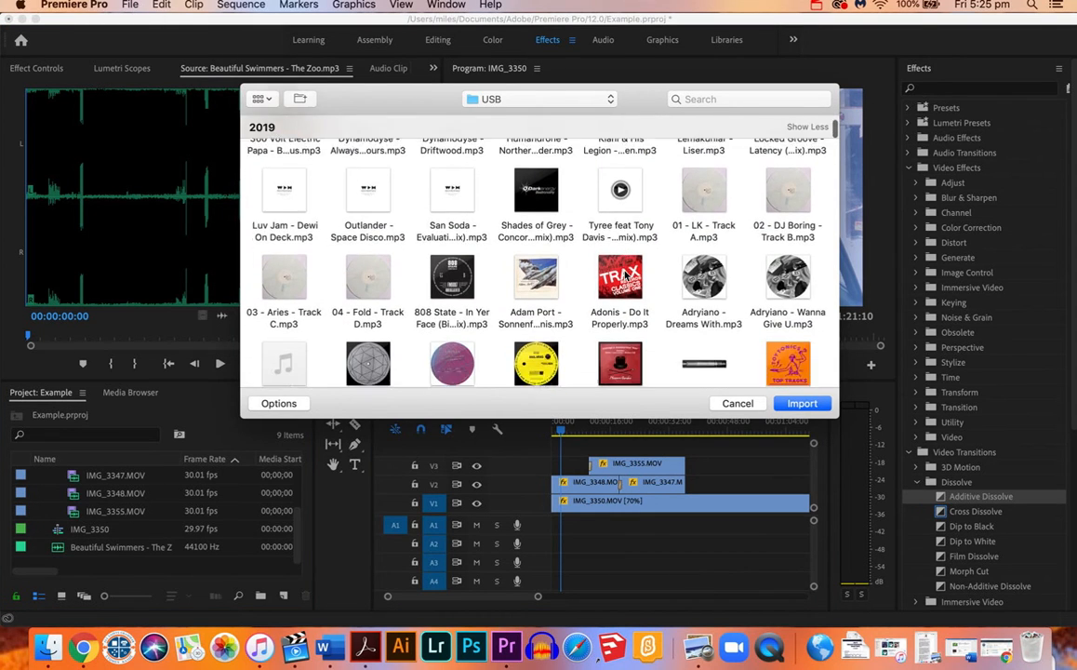
pyautogui.scroll(-10, 625, 274)
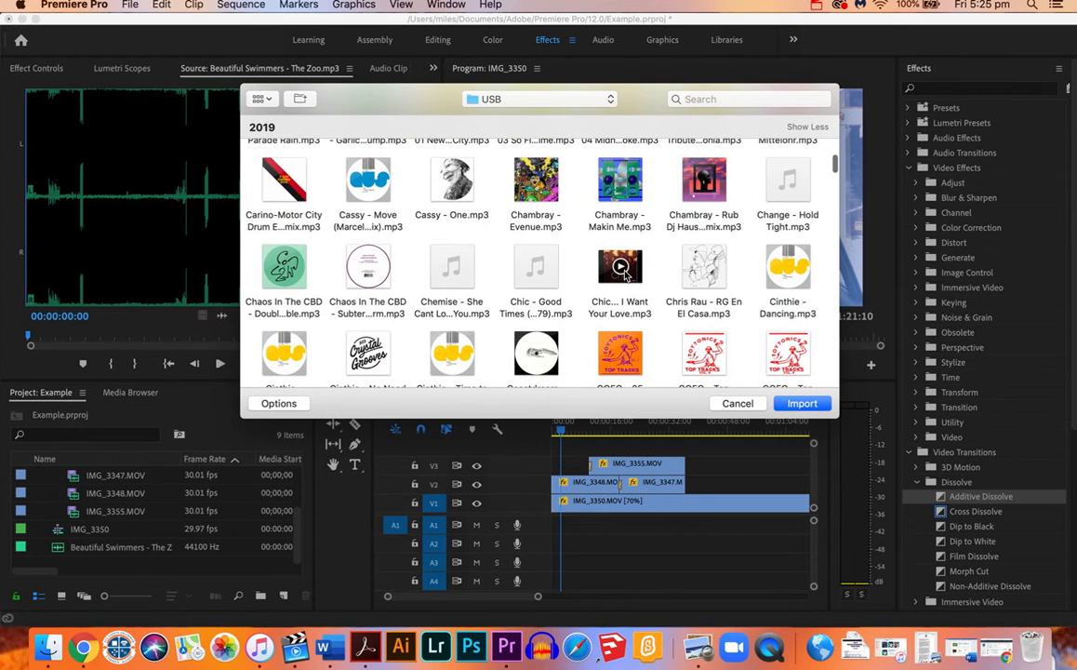
pyautogui.doubleClick(284, 265)
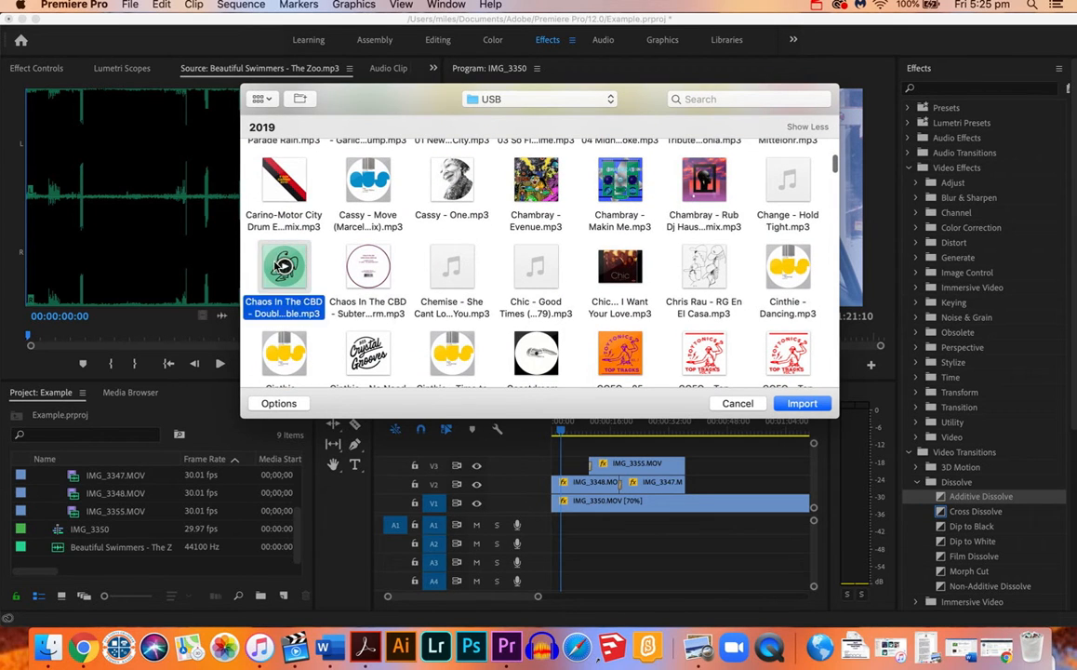
# Step: Place the Chaos In The CBD music clip on track A1 at the sequence start and play it from the beginning
pyautogui.moveTo(78, 547); pyautogui.dragTo(558, 532)
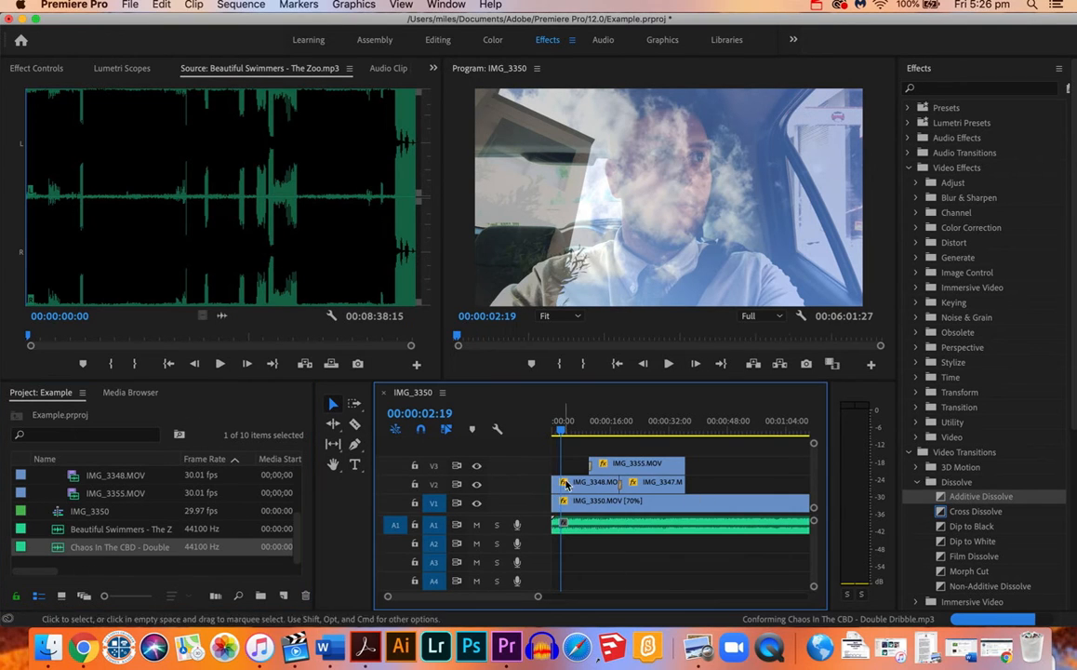
pyautogui.press('Home')
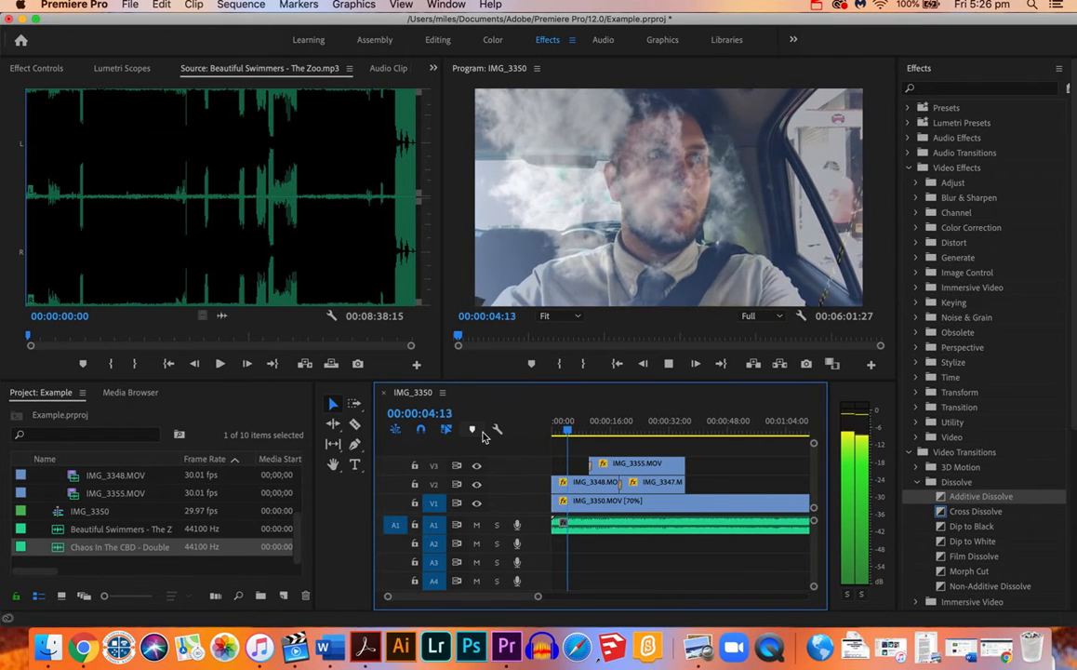
pyautogui.press('space')
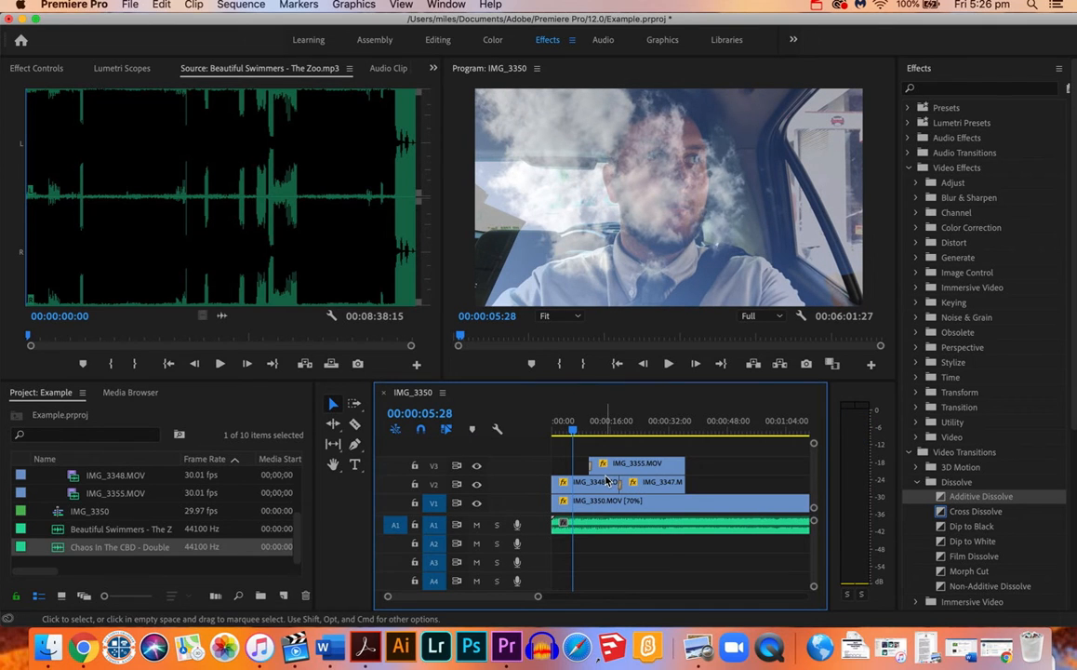
# Step: Move IMG_3355.MOV to the start of V3, extending its end to about 00:00:31:25, and preview the sequence
pyautogui.moveTo(614, 475); pyautogui.dragTo(578, 474)
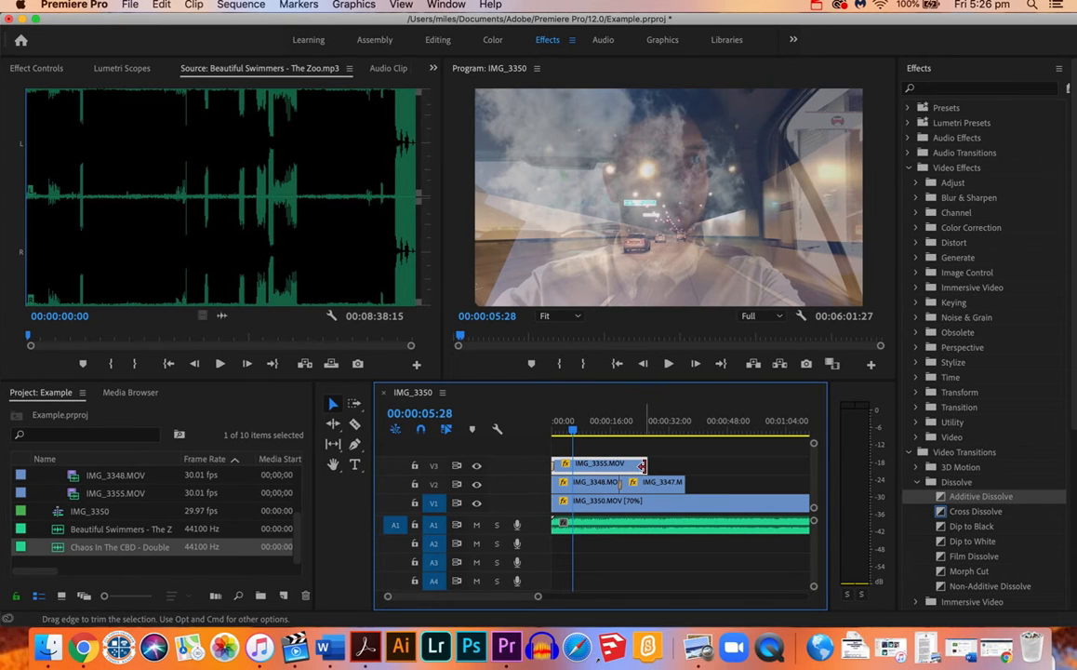
pyautogui.moveTo(641, 464); pyautogui.dragTo(696, 468)
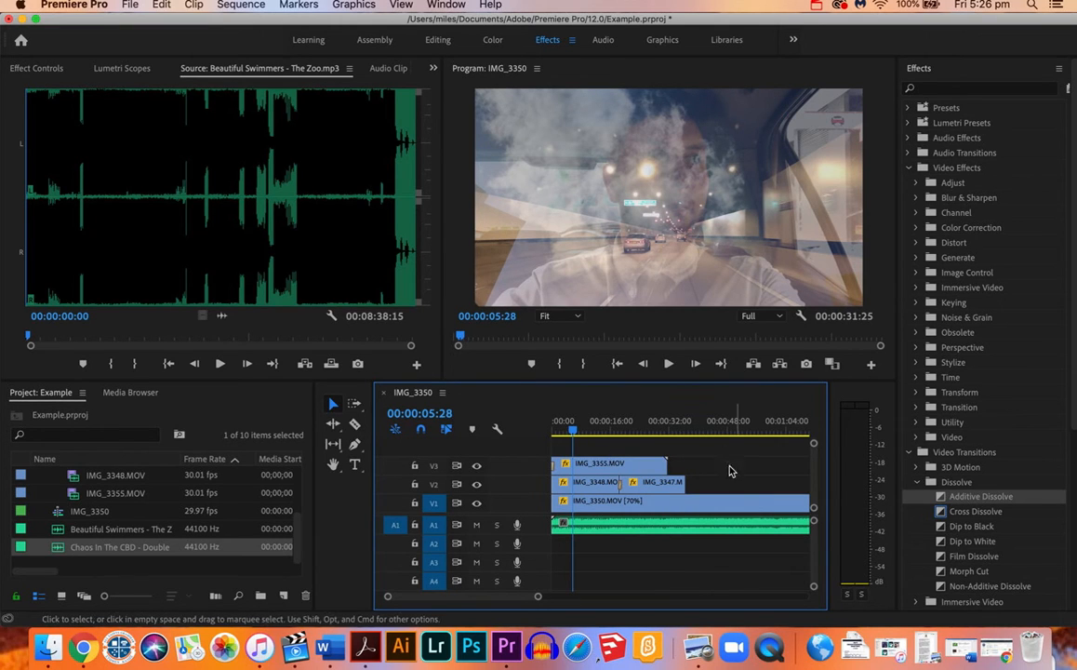
pyautogui.moveTo(574, 432); pyautogui.dragTo(511, 434)
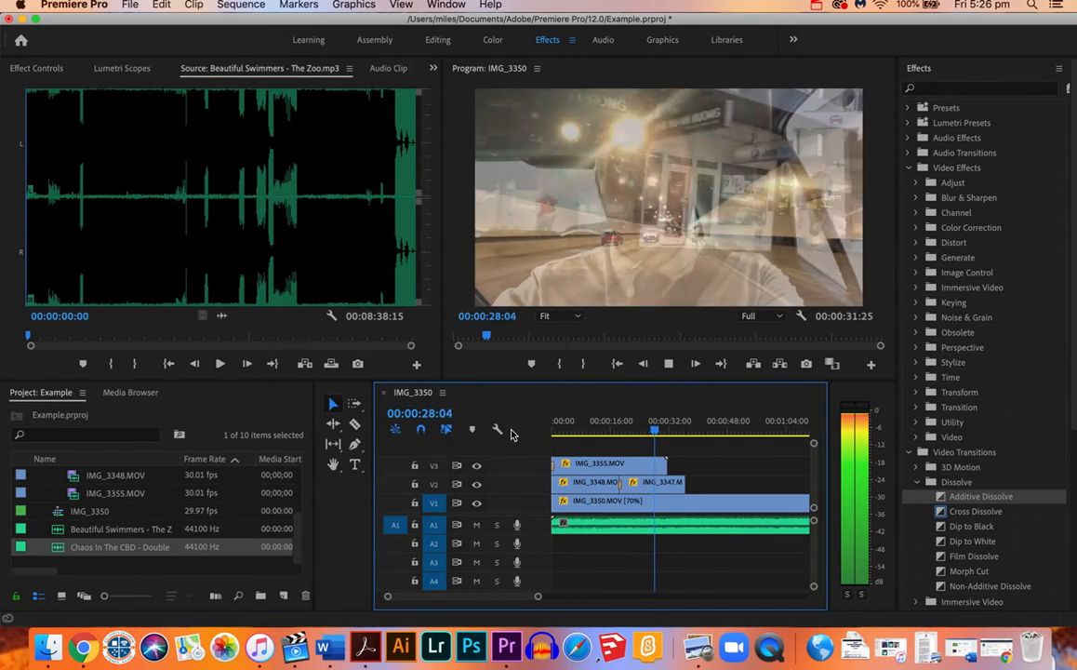
pyautogui.press('space')
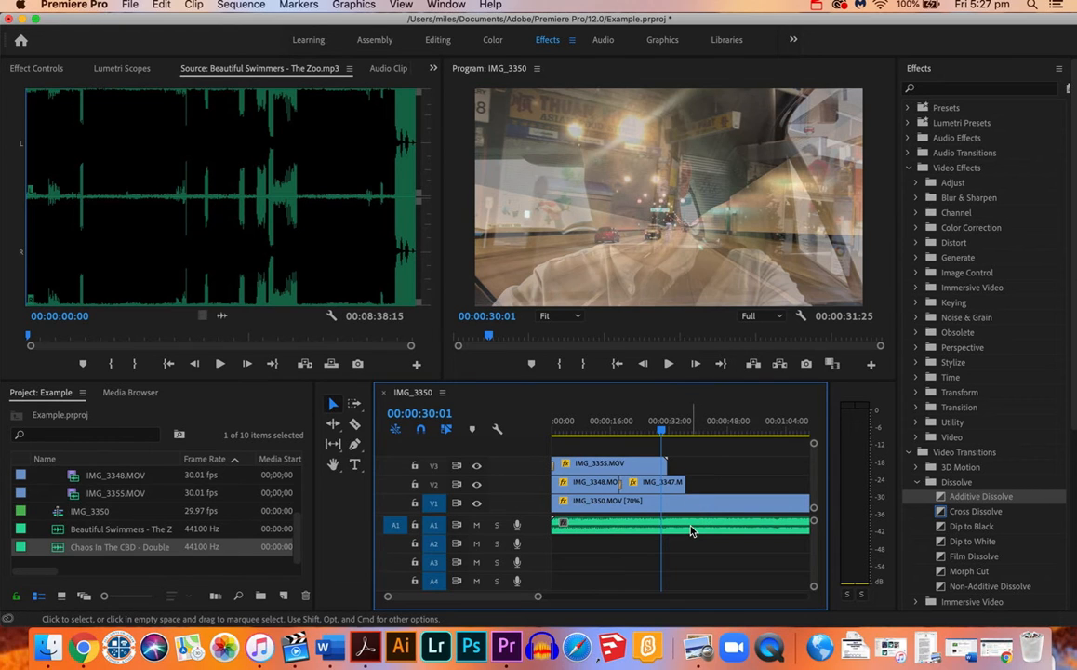
# Step: Split IMG_3350.MOV on V1 and the music on A1 with the Razor tool at 00:00:36:25, where IMG_3347.MOV ends
pyautogui.click(354, 425)
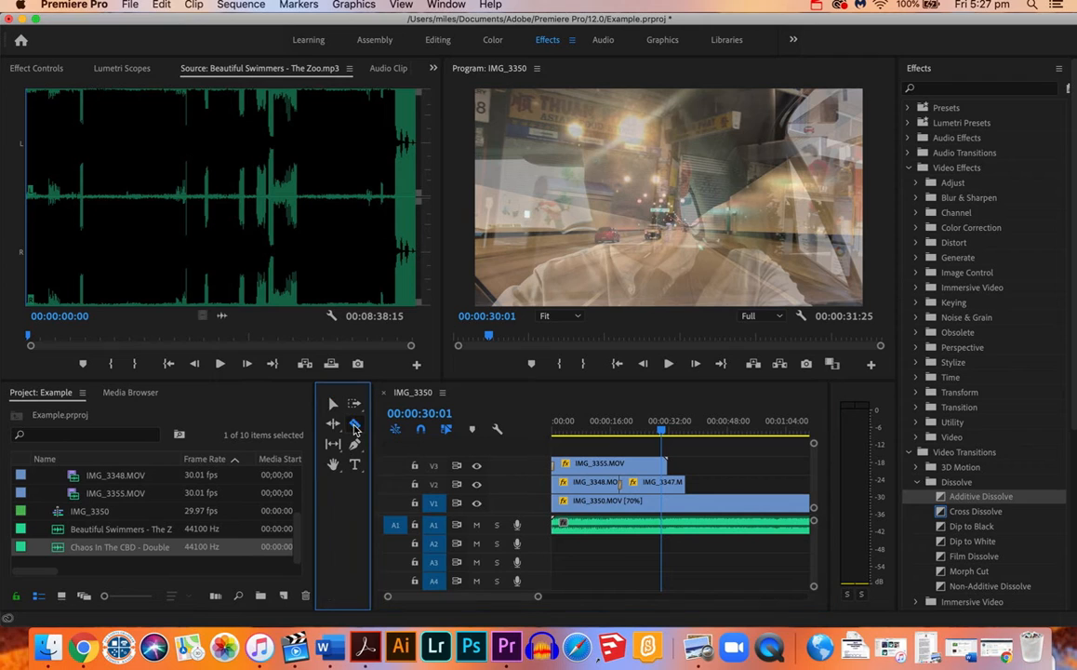
pyautogui.click(689, 503)
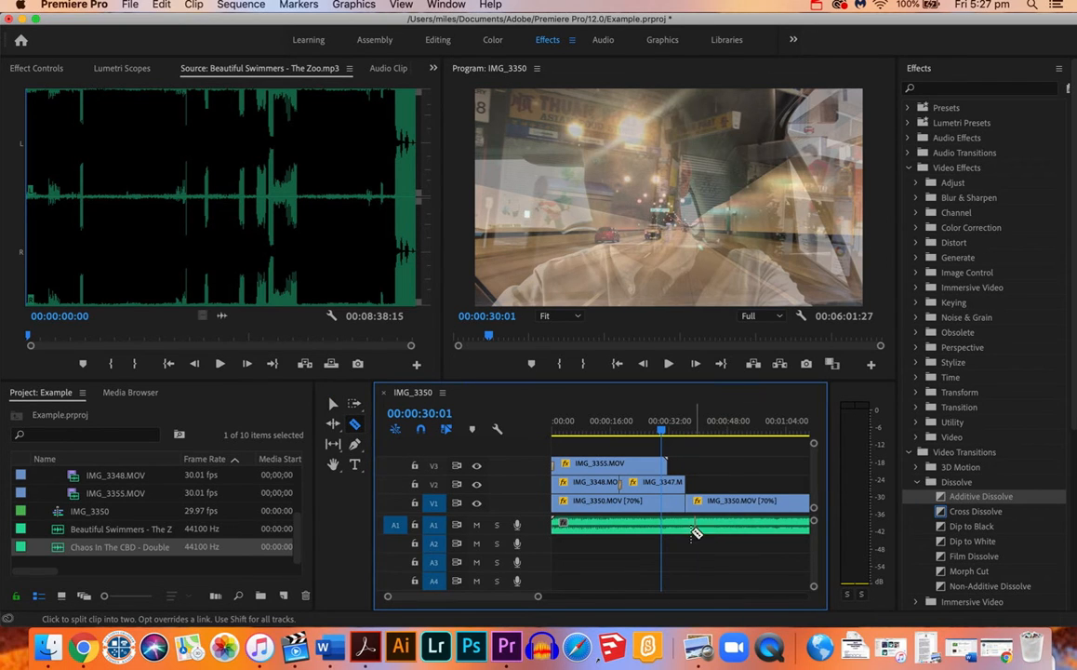
pyautogui.click(689, 527)
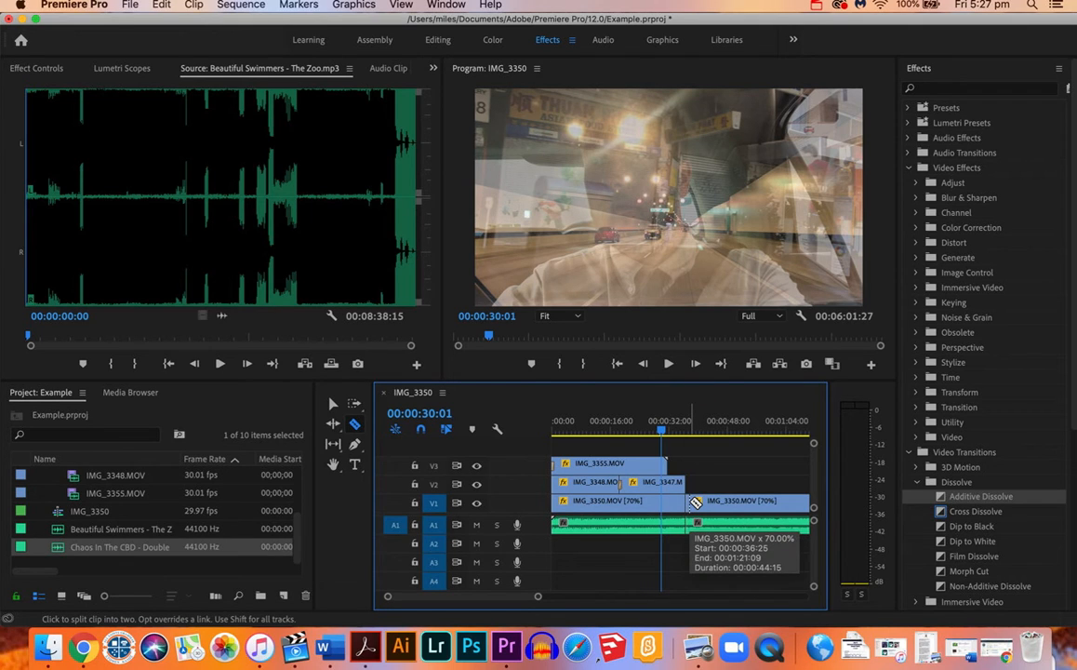
pyautogui.keyDown('shift'); pyautogui.click(693, 502); pyautogui.keyUp('shift')
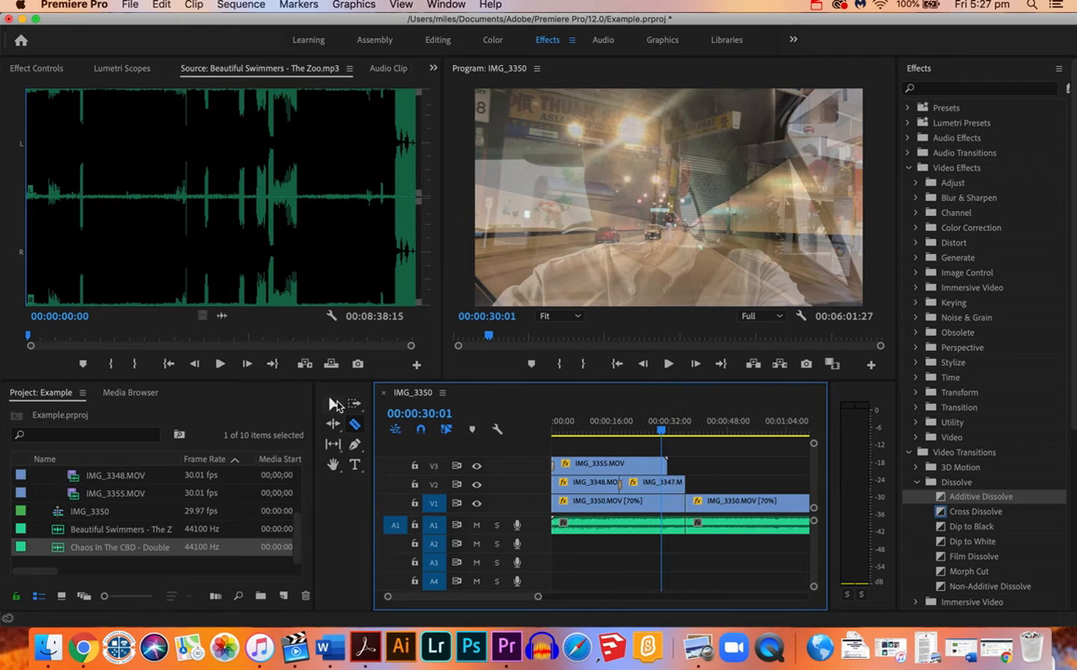
# Step: Delete the leftover IMG_3350.MOV segment on V1 and the leftover music segment on A1 after the cut
pyautogui.click(334, 404)
pyautogui.click(729, 503)
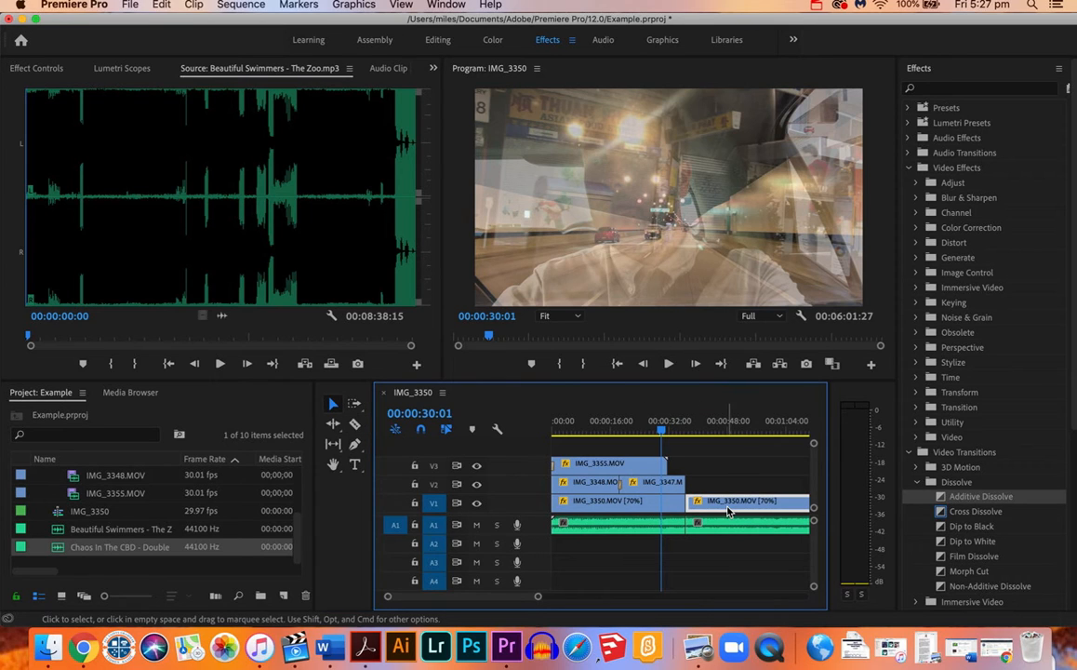
pyautogui.press('Delete')
pyautogui.click(733, 531)
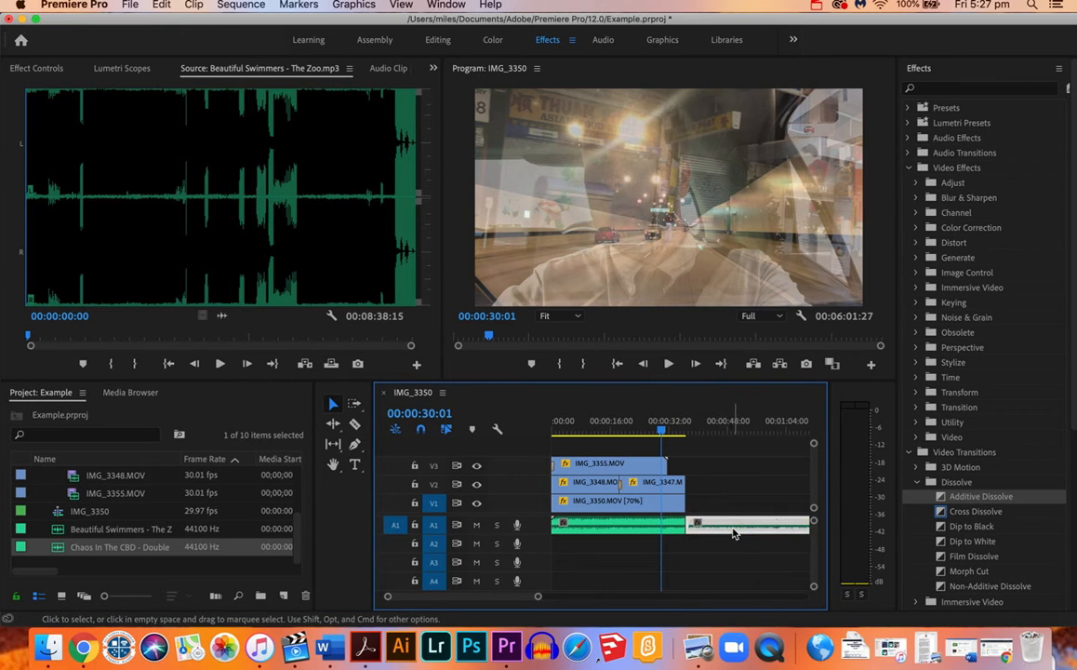
pyautogui.press('Delete')
# Step: Play the trimmed sequence from its start and from 00:00:29:15 to the end to check how it finishes
pyautogui.click(658, 428)
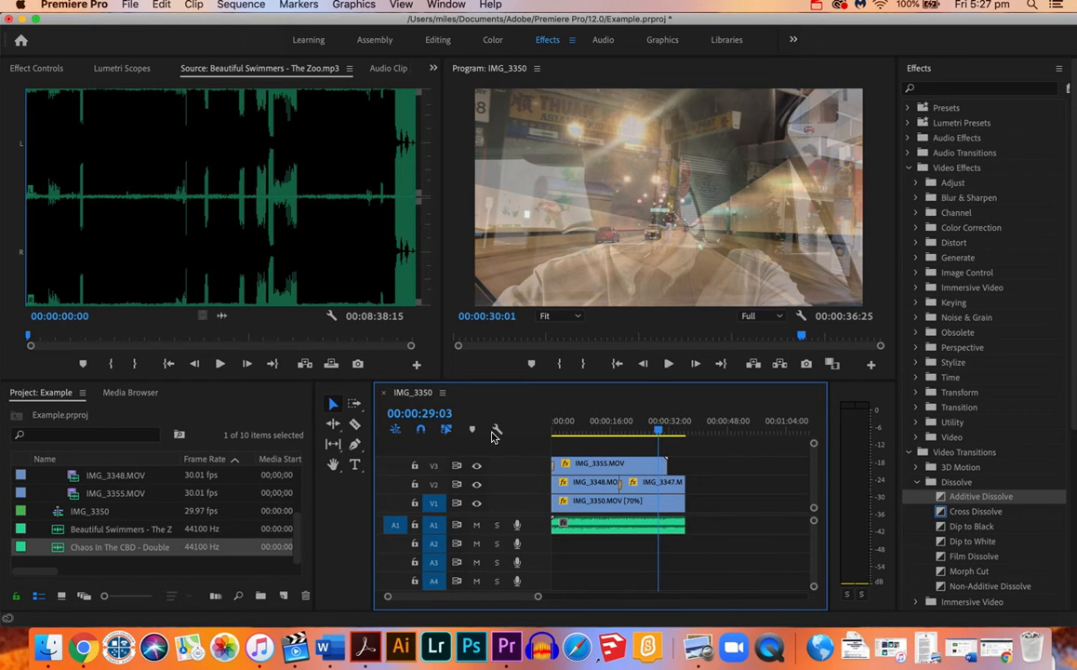
pyautogui.press('Home')
pyautogui.press('space')
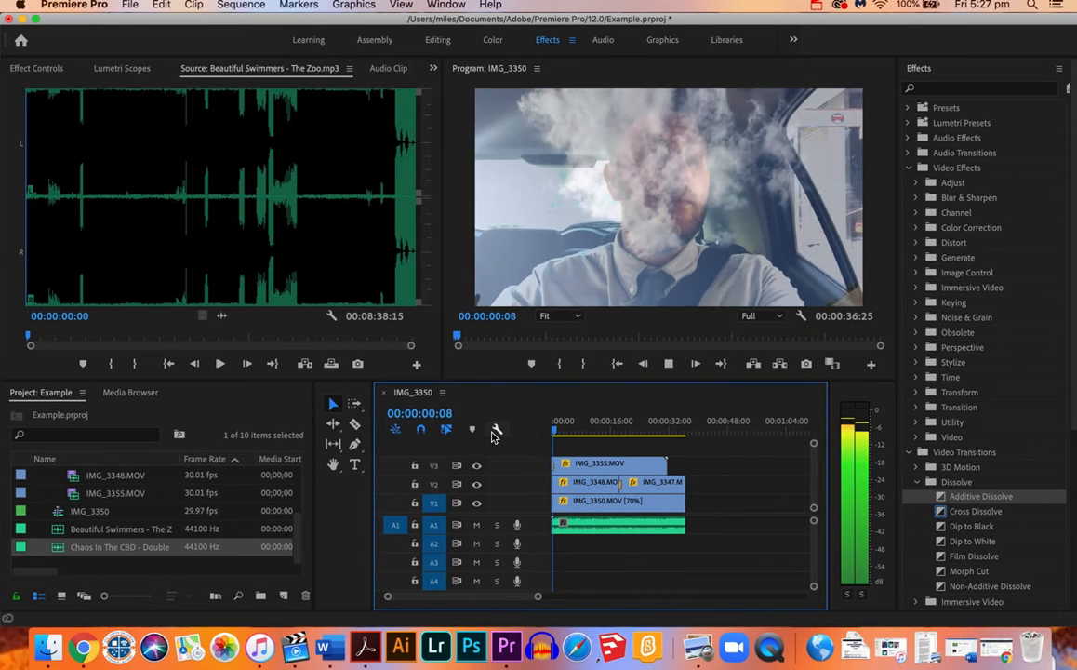
pyautogui.click(659, 433)
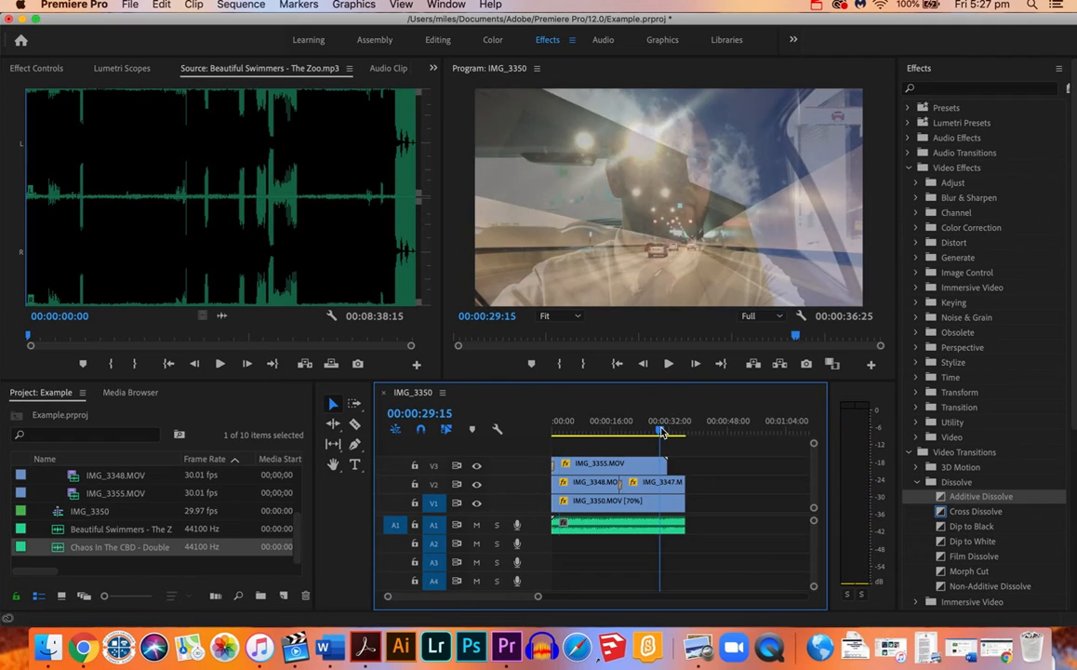
pyautogui.press('space')
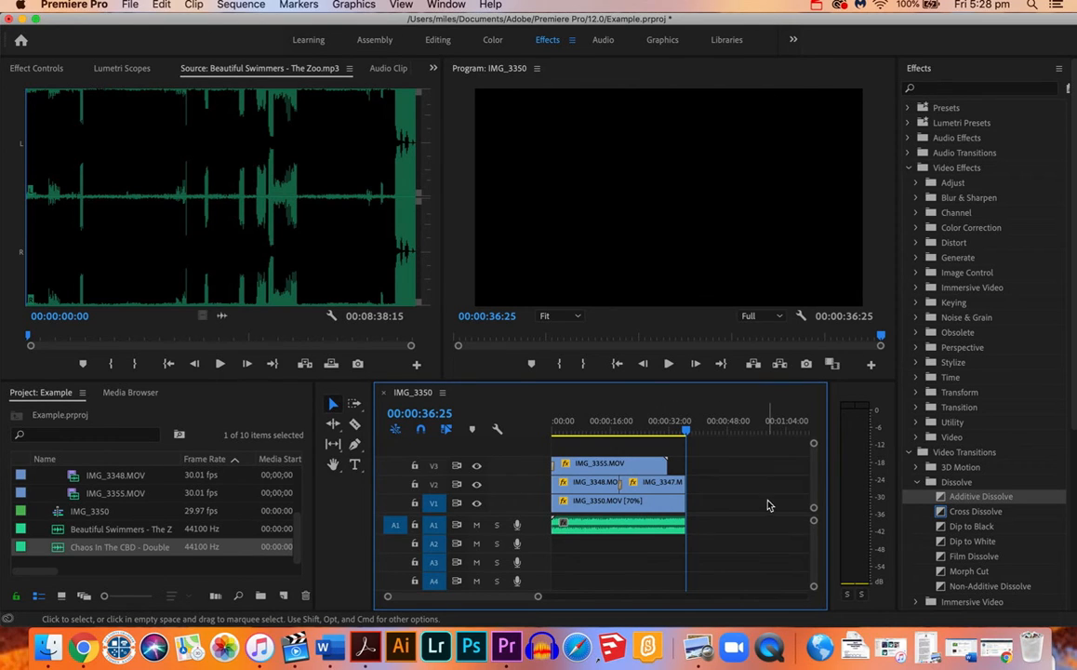
pyautogui.click(649, 431)
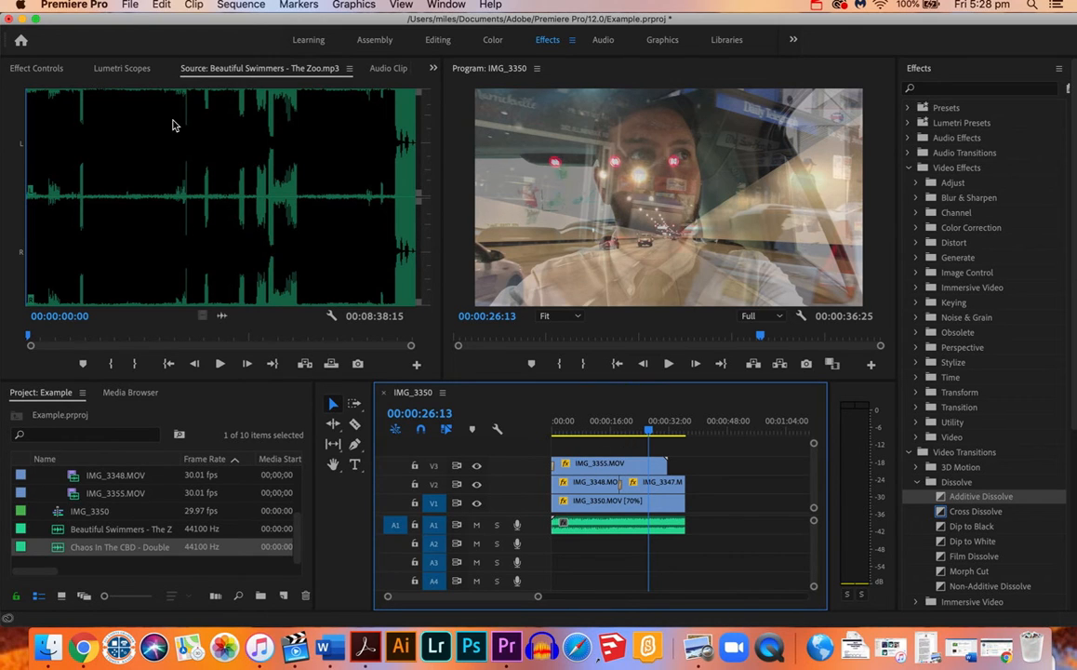
# Step: Open the media export settings for the sequence and scrub the output preview back to 00:00:00:00
pyautogui.click(130, 5)
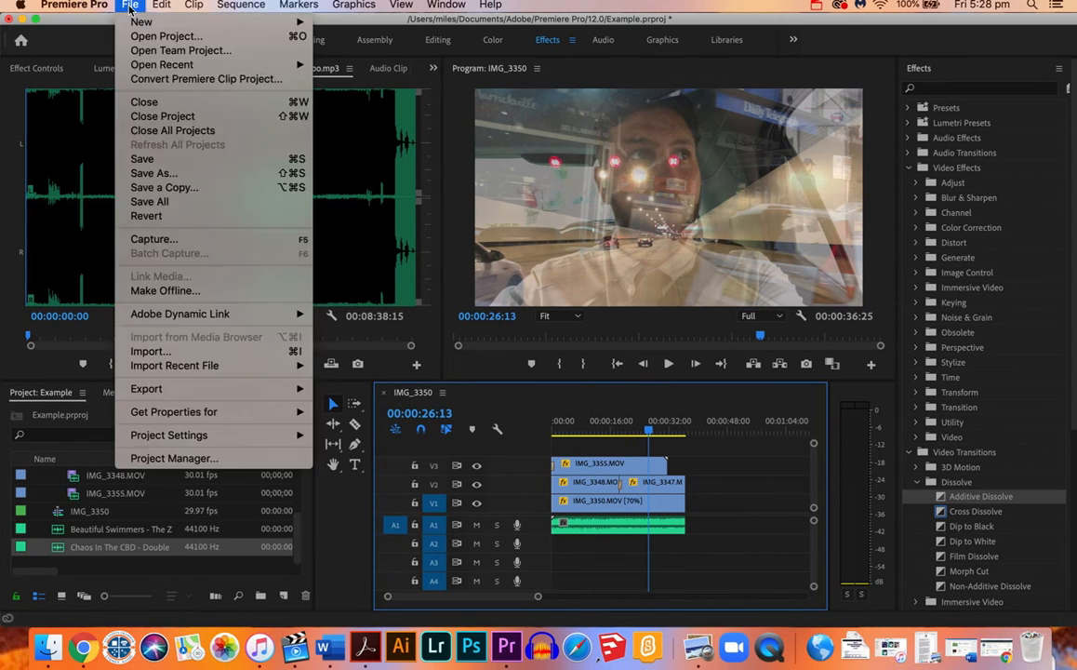
pyautogui.moveTo(143, 391)
pyautogui.click(336, 395)
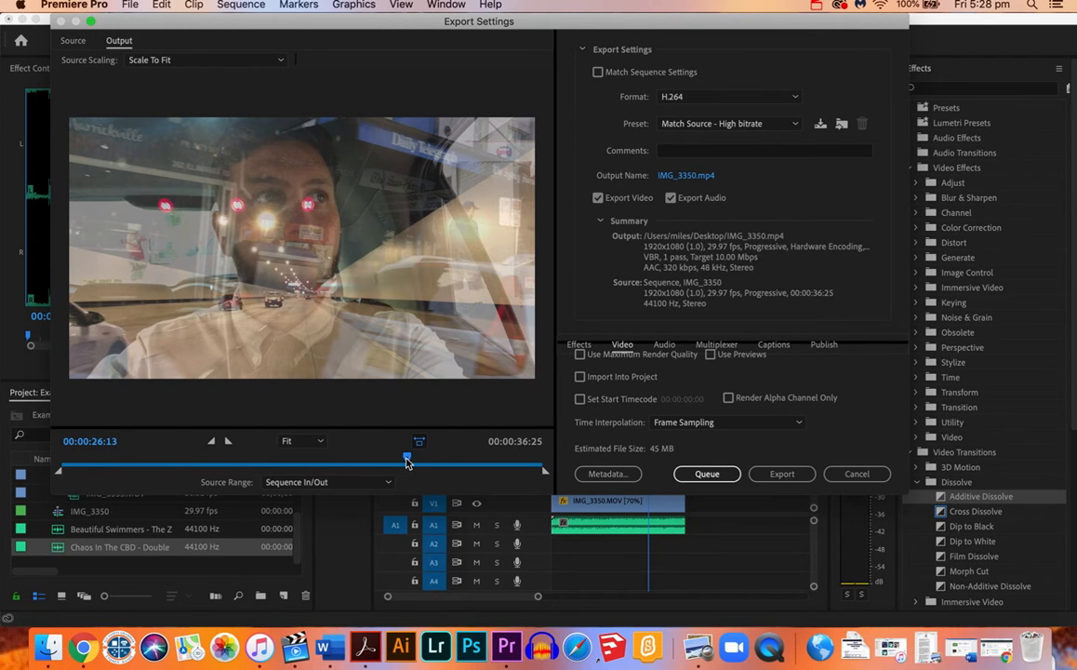
pyautogui.moveTo(181, 487); pyautogui.dragTo(22, 505)
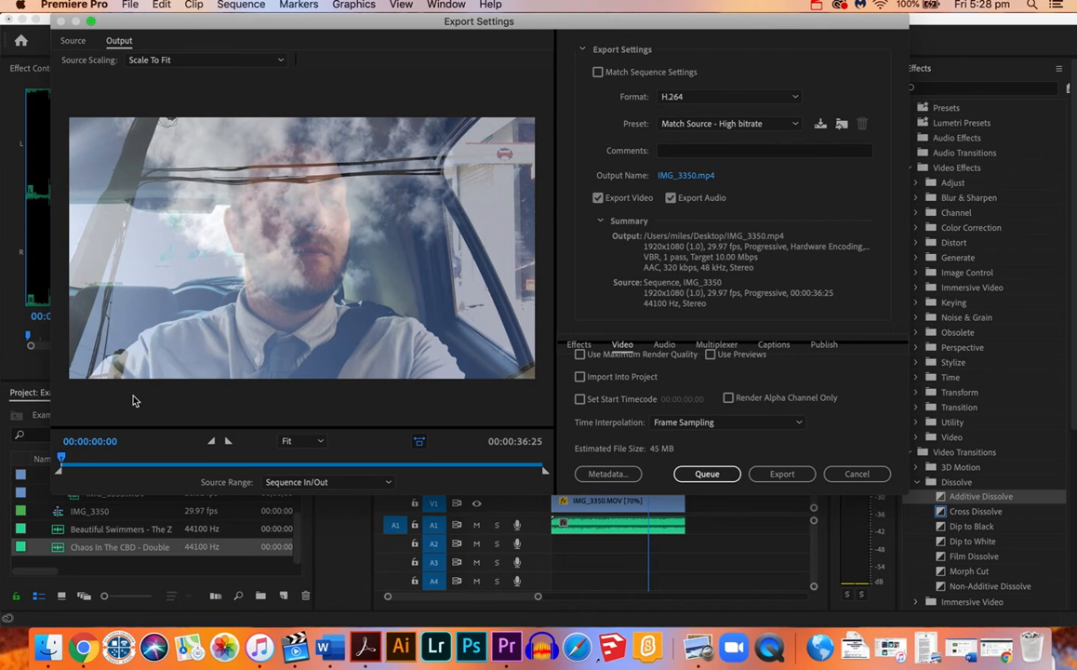
pyautogui.click(91, 467)
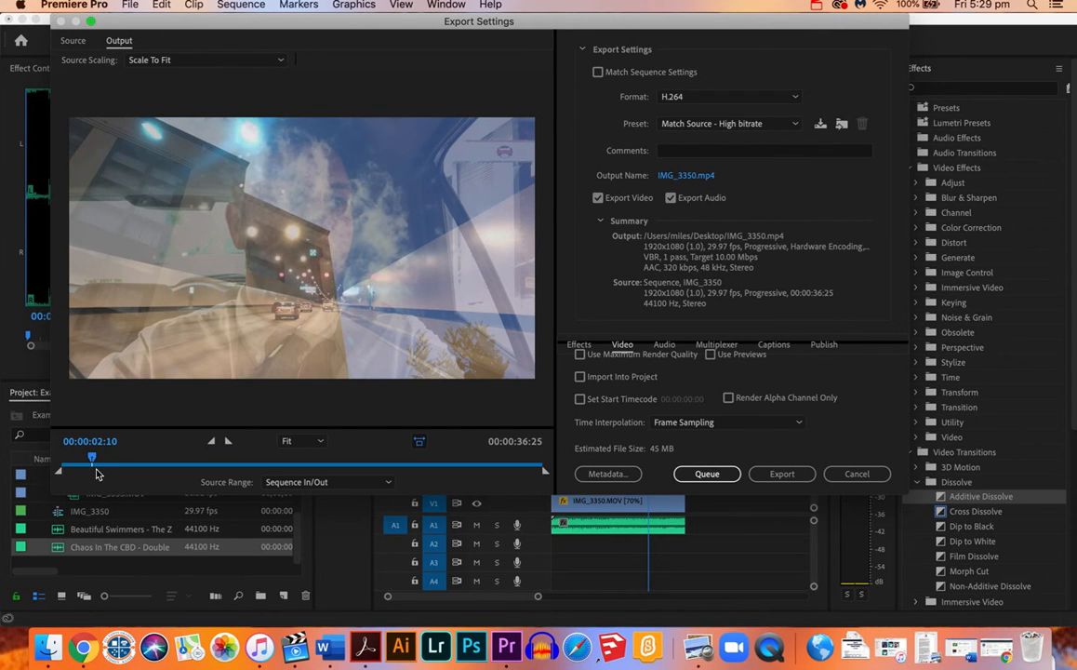
pyautogui.moveTo(91, 466); pyautogui.dragTo(29, 475)
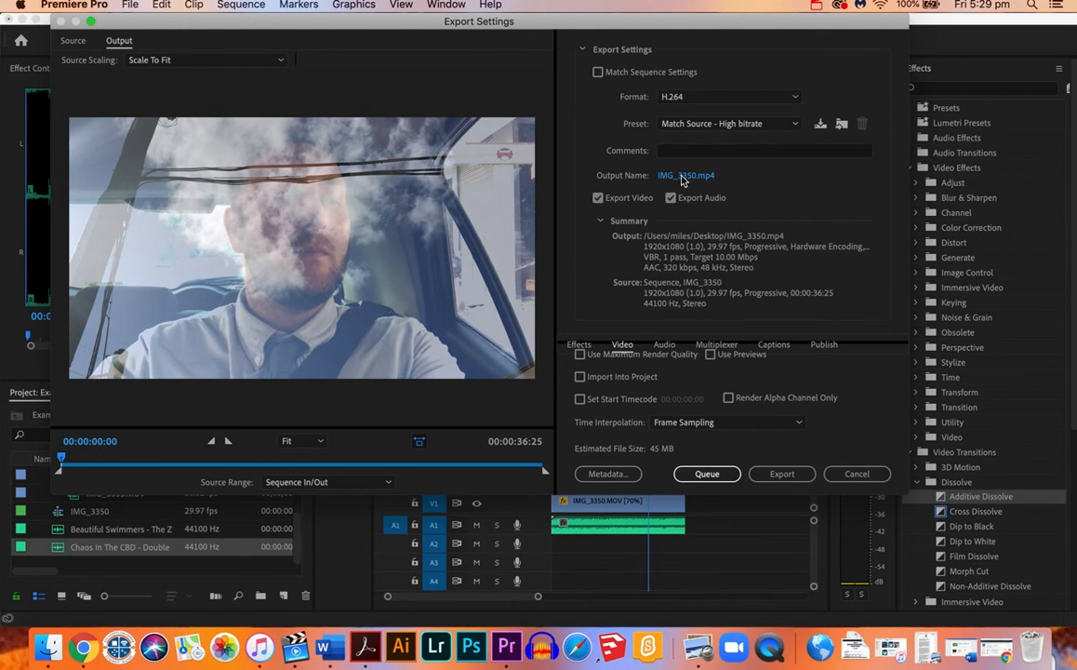
# Step: Choose the H.264 export format and name the output file Example Video, saved to the Desktop as an .mp4
pyautogui.click(669, 93)
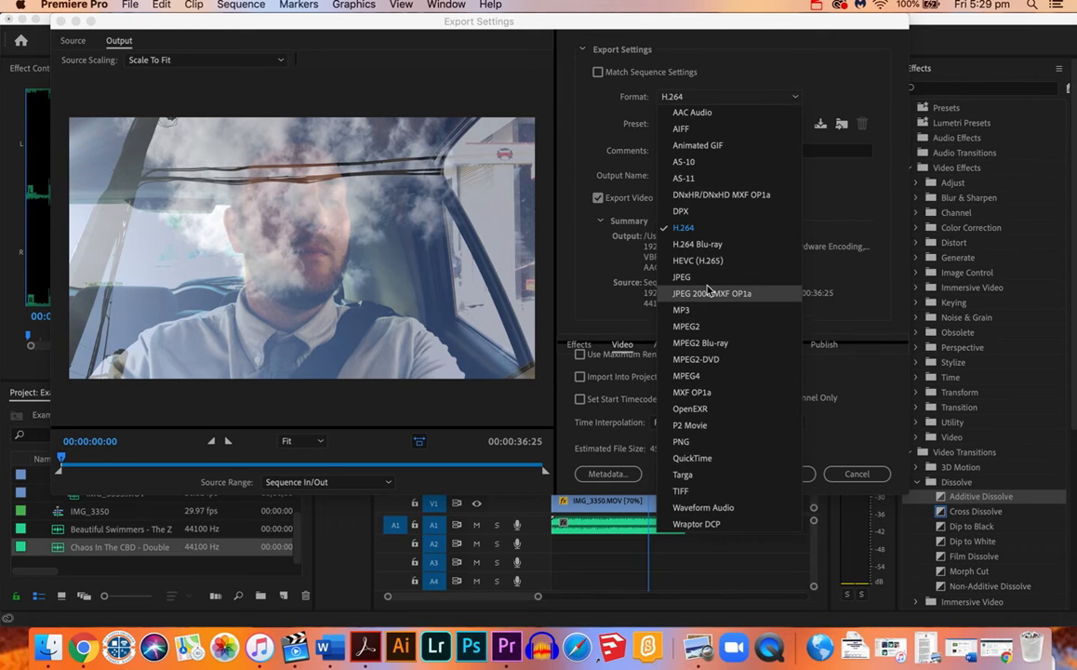
pyautogui.click(678, 228)
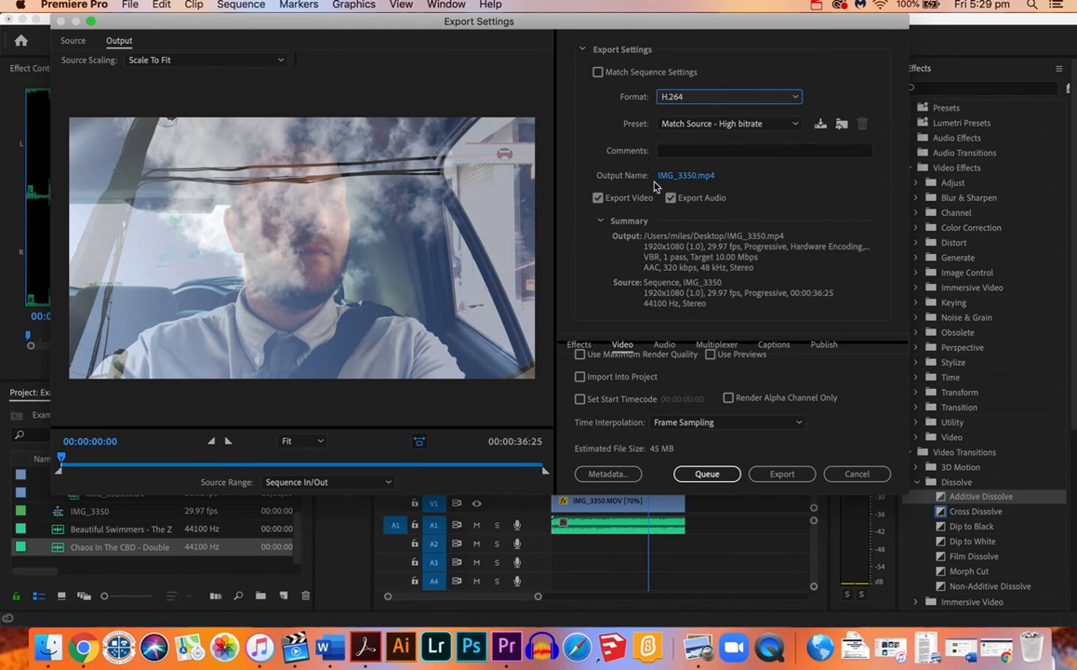
pyautogui.click(686, 176)
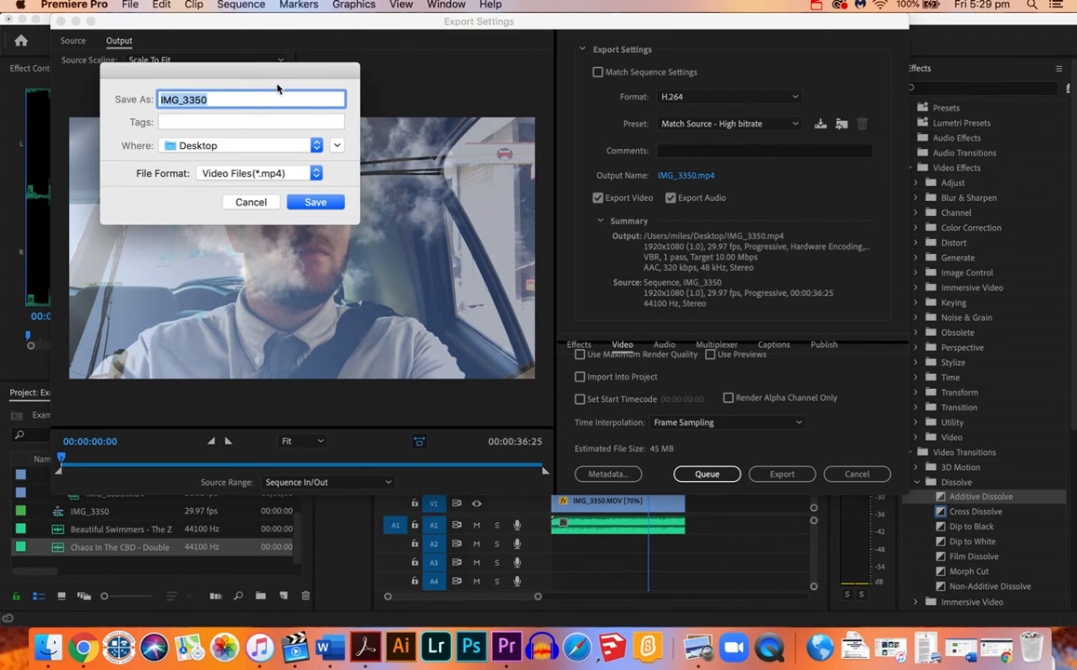
pyautogui.write('Example Video')
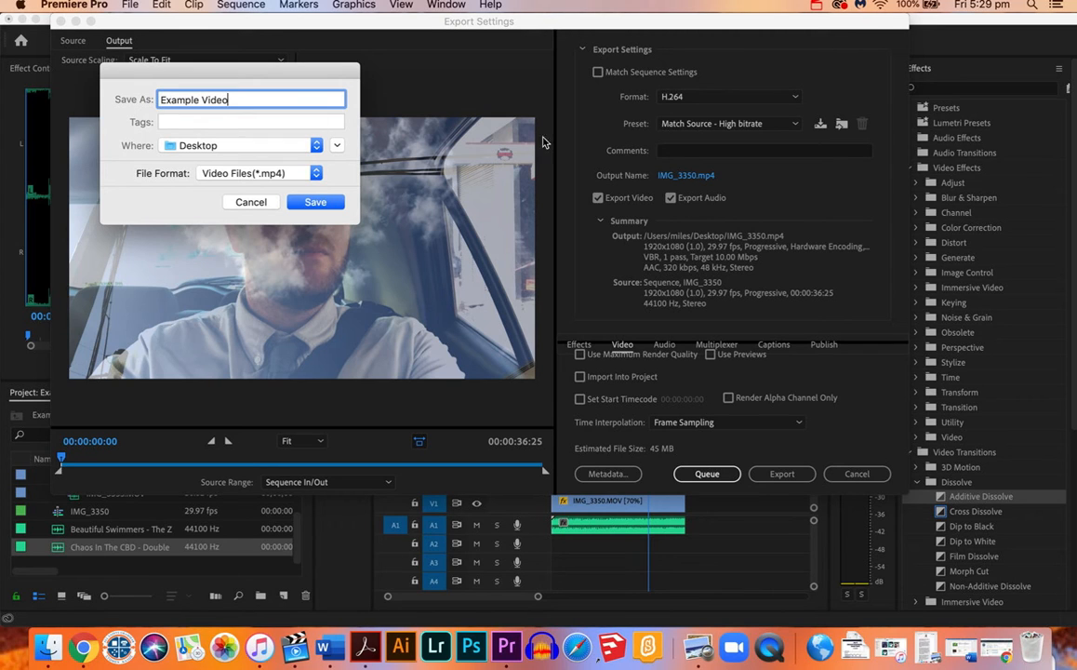
pyautogui.click(314, 203)
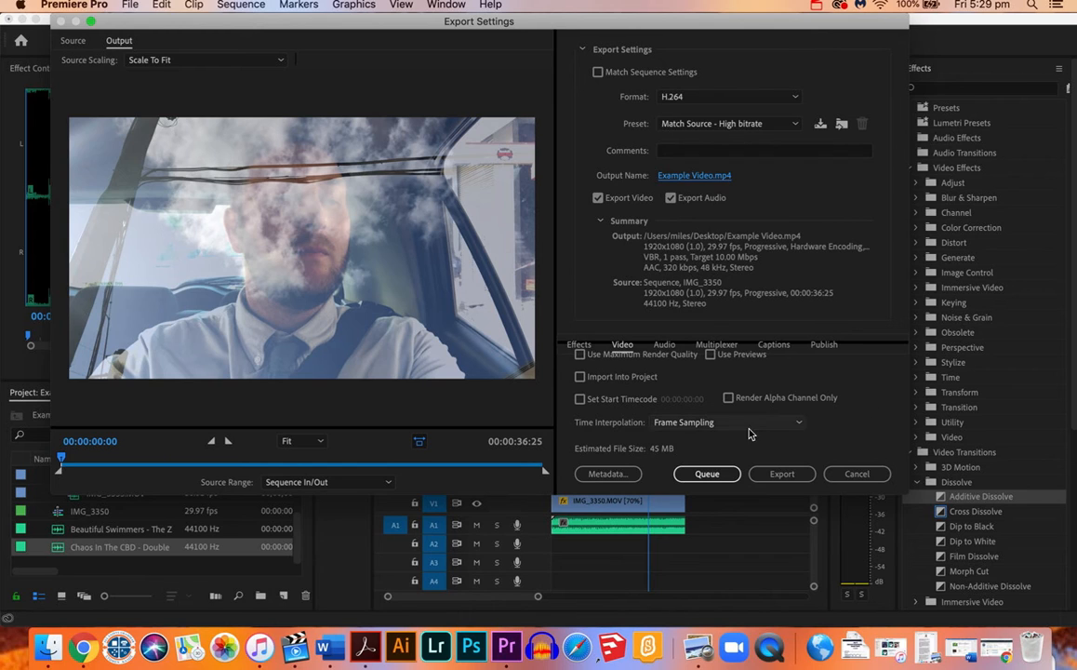
# Step: Export the video immediately with the current settings and minimize the project window to reveal the desktop
pyautogui.click(784, 474)
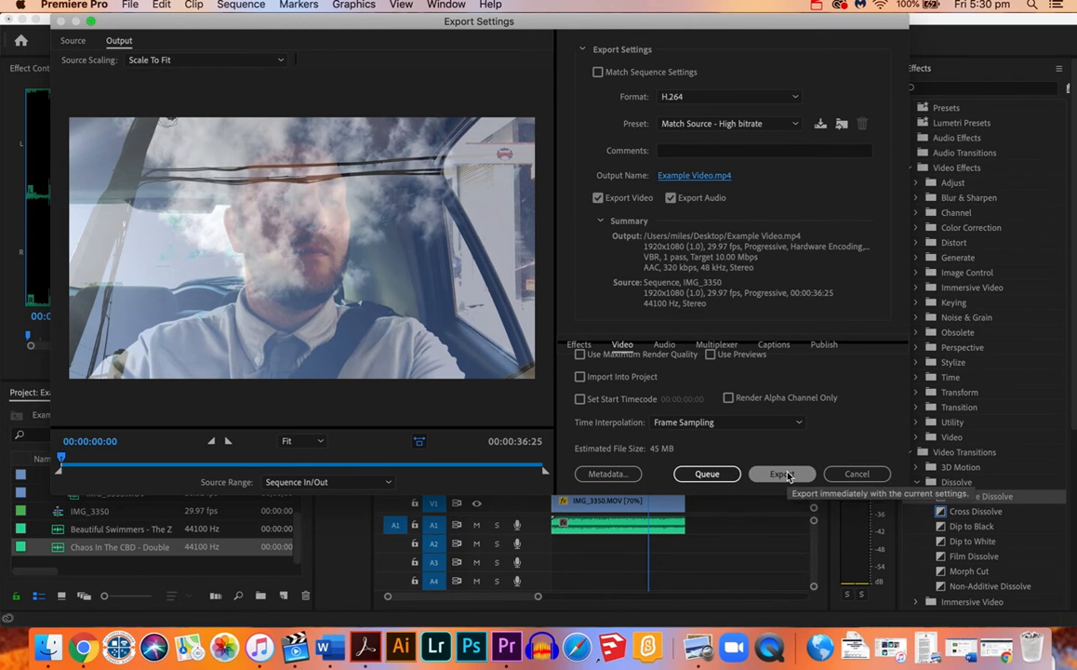
pyautogui.click(785, 474)
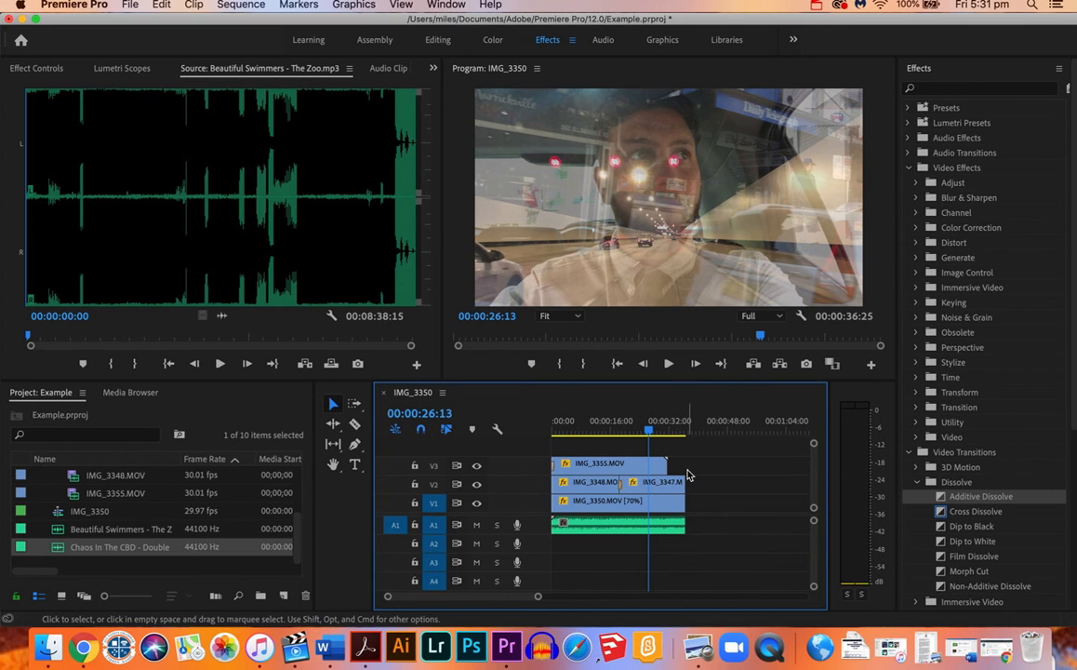
pyautogui.click(22, 19)
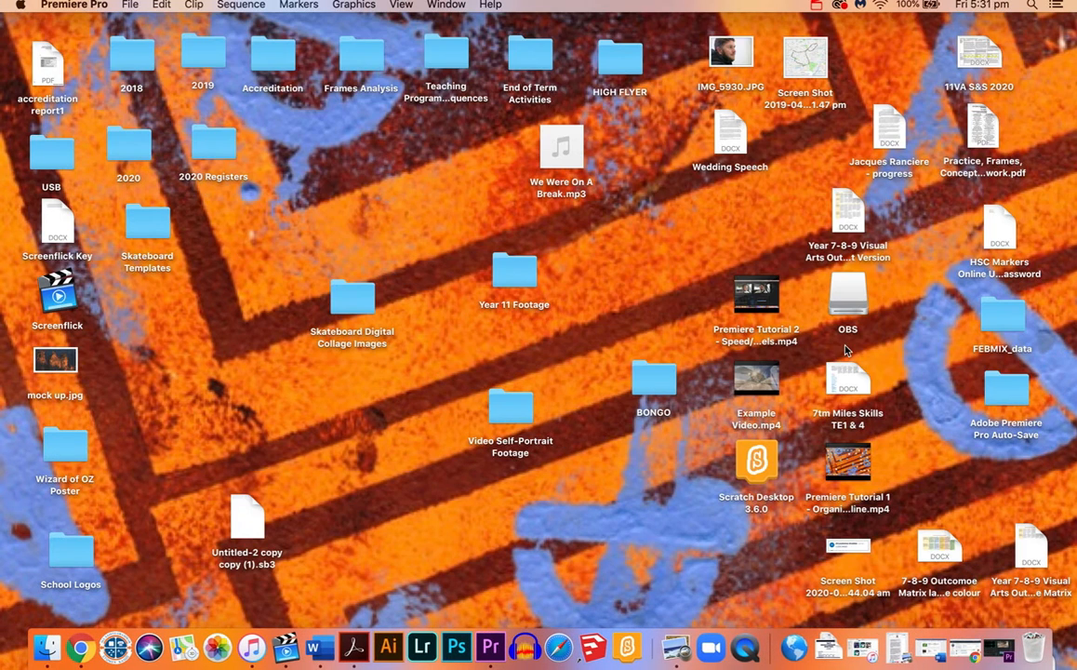
# Step: Move Example Video.mp4 on the desktop beside the Skateboard Digital Collage Images folder and open it in QuickTime Player
pyautogui.moveTo(763, 380); pyautogui.dragTo(249, 296)
pyautogui.click(279, 224)
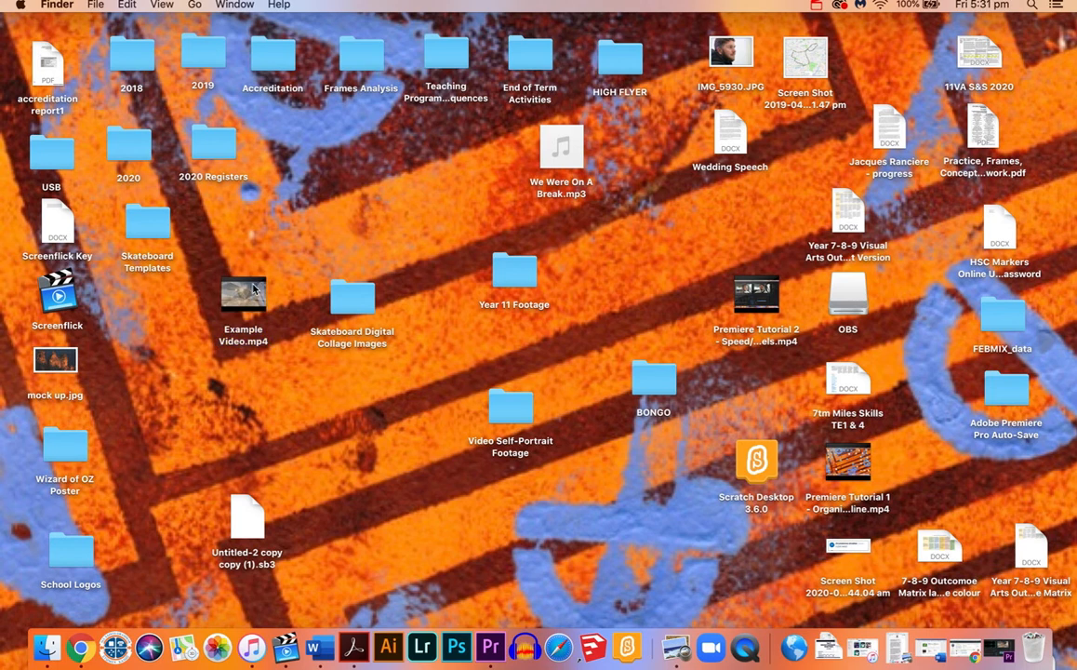
pyautogui.click(246, 290)
pyautogui.doubleClick(245, 291)
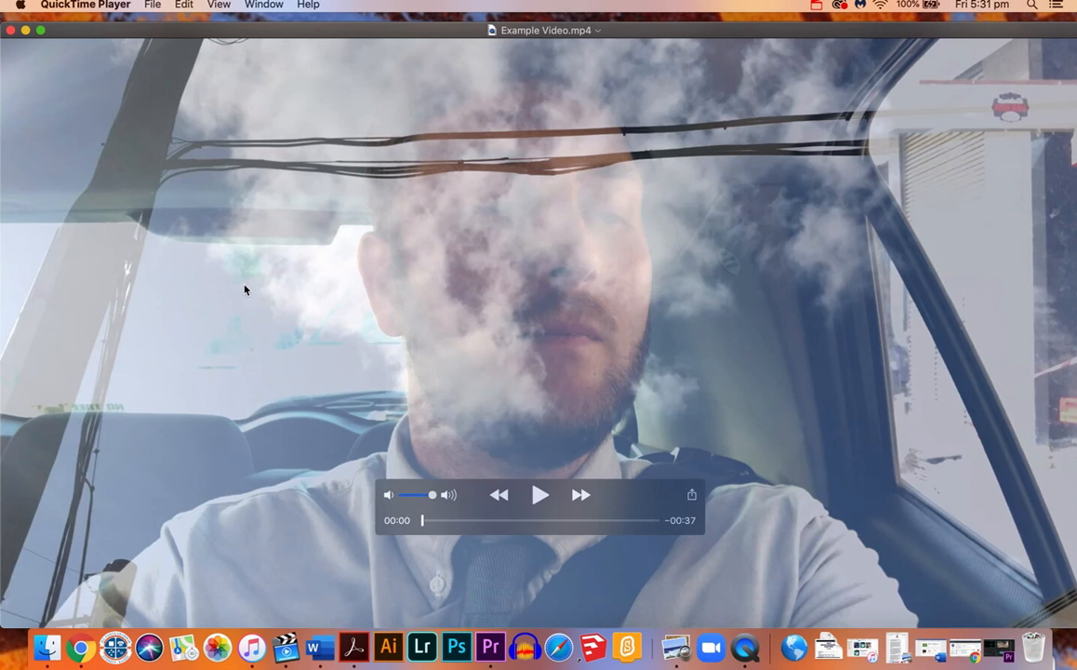
# Step: Play the exported video with the volume raised to check picture and sound, and close its window
pyautogui.click(539, 495)
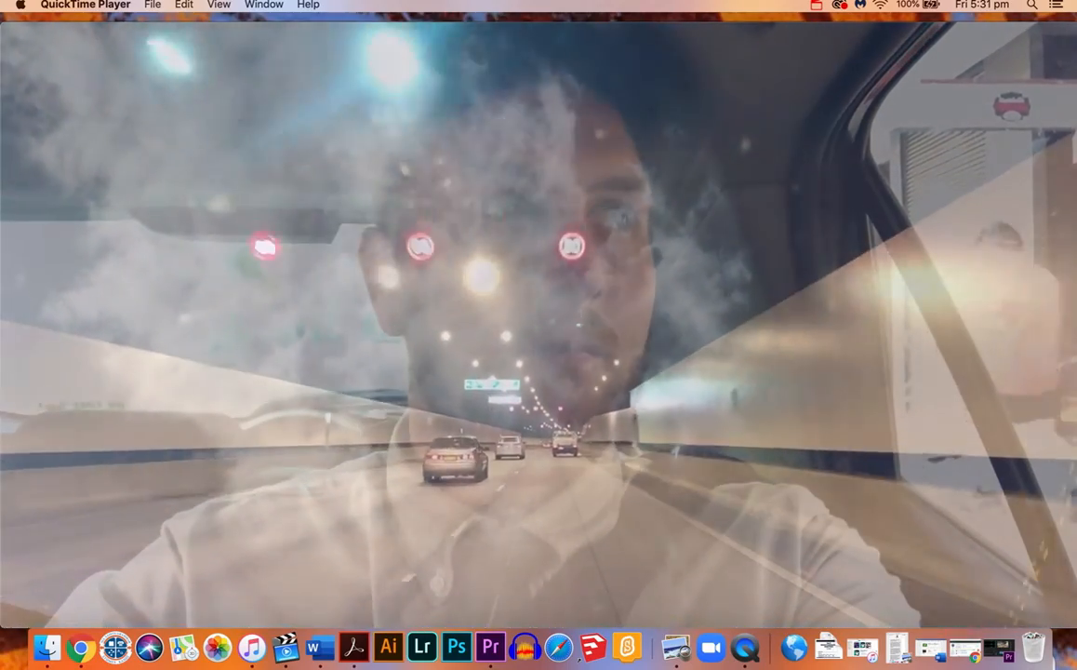
pyautogui.press('XF86AudioRaiseVolume')
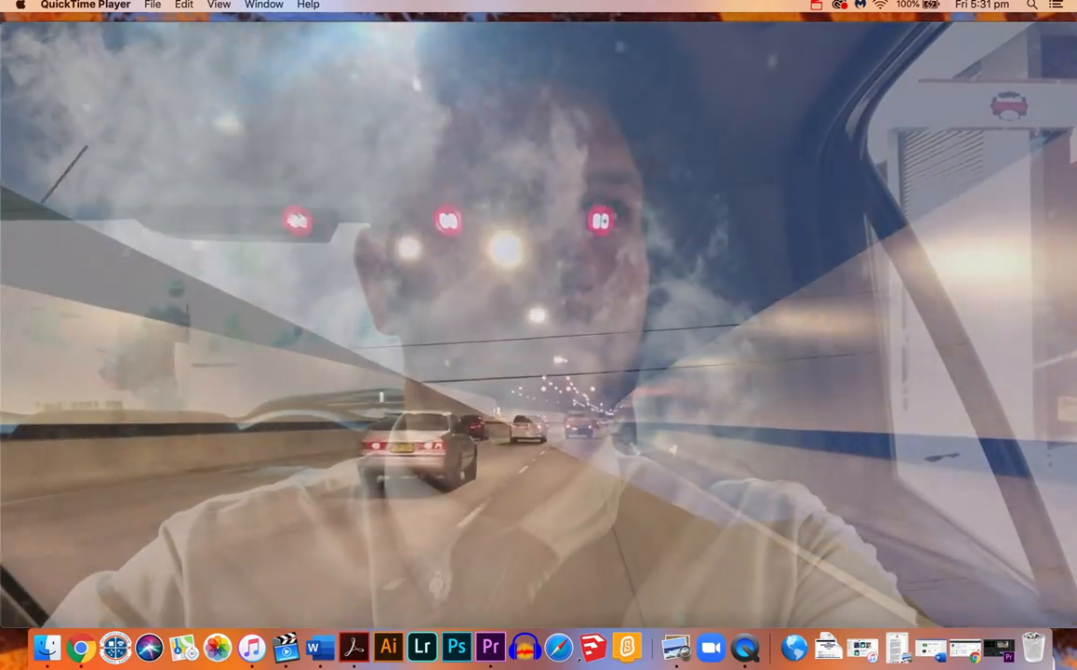
pyautogui.moveTo(272, 5)
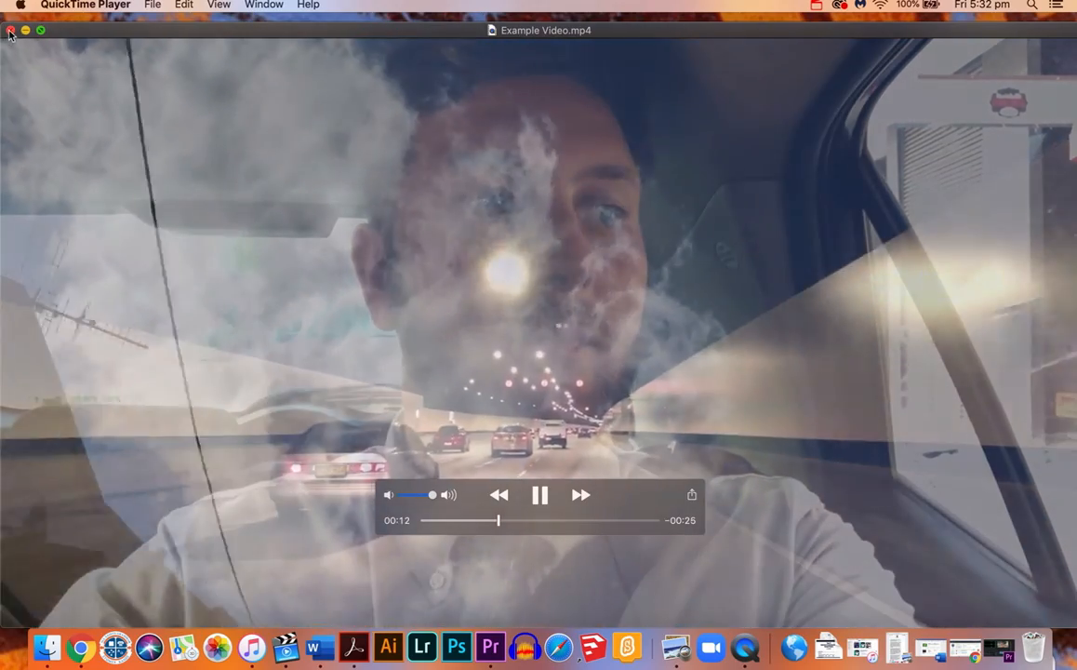
pyautogui.click(10, 29)
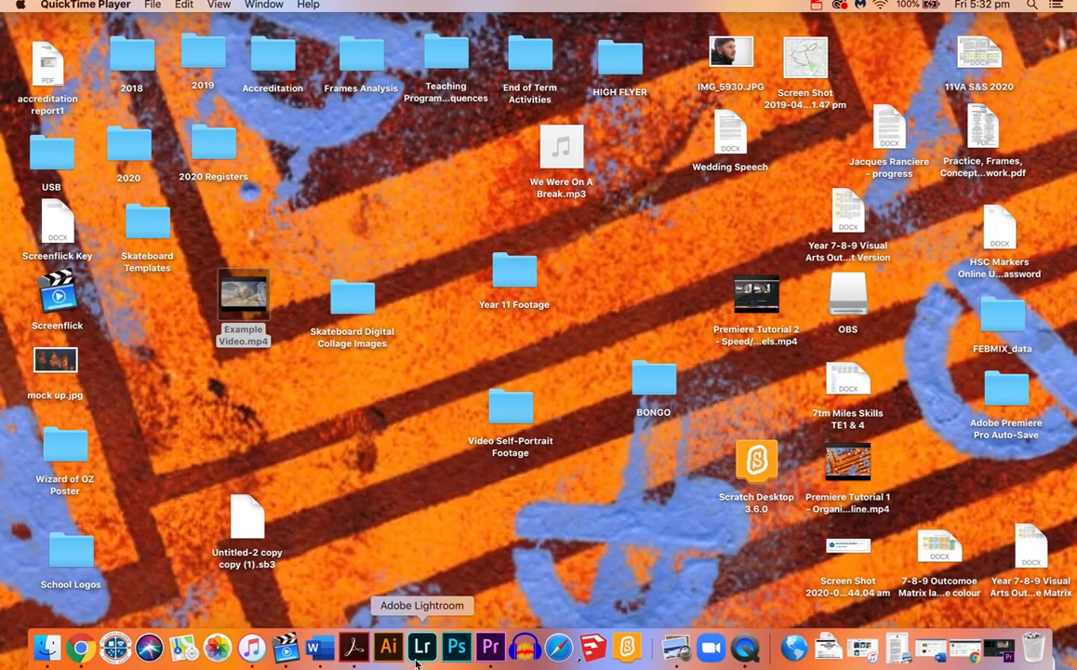
# Step: Switch back to Premiere Pro and save the project under the name Example to the Desktop as a Premiere Pro project file
pyautogui.click(492, 648)
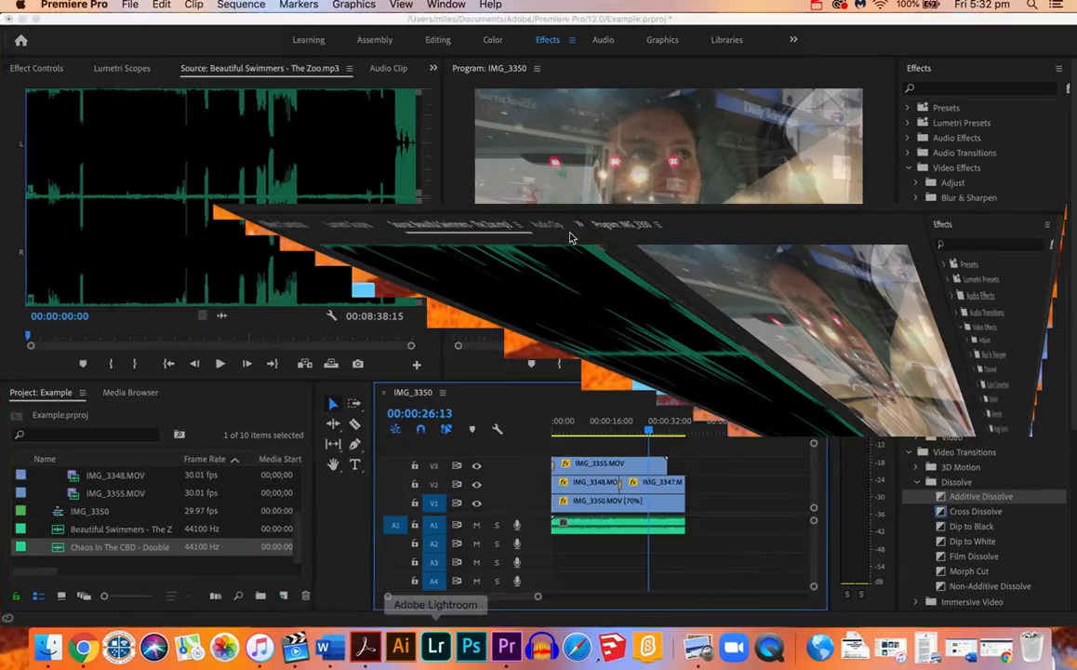
pyautogui.click(124, 4)
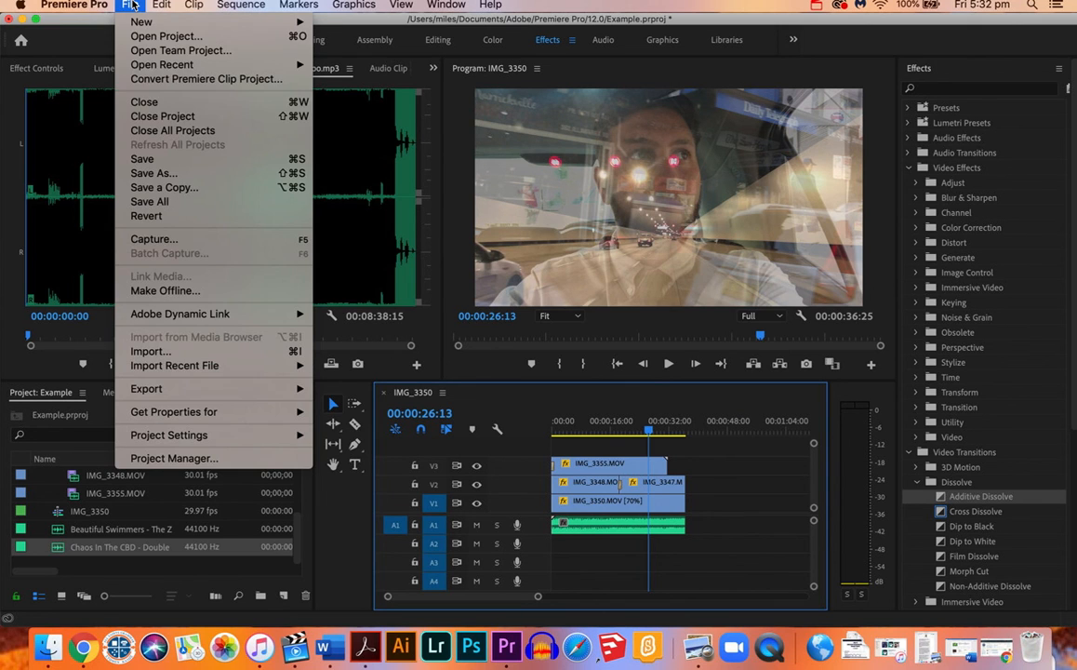
pyautogui.click(149, 177)
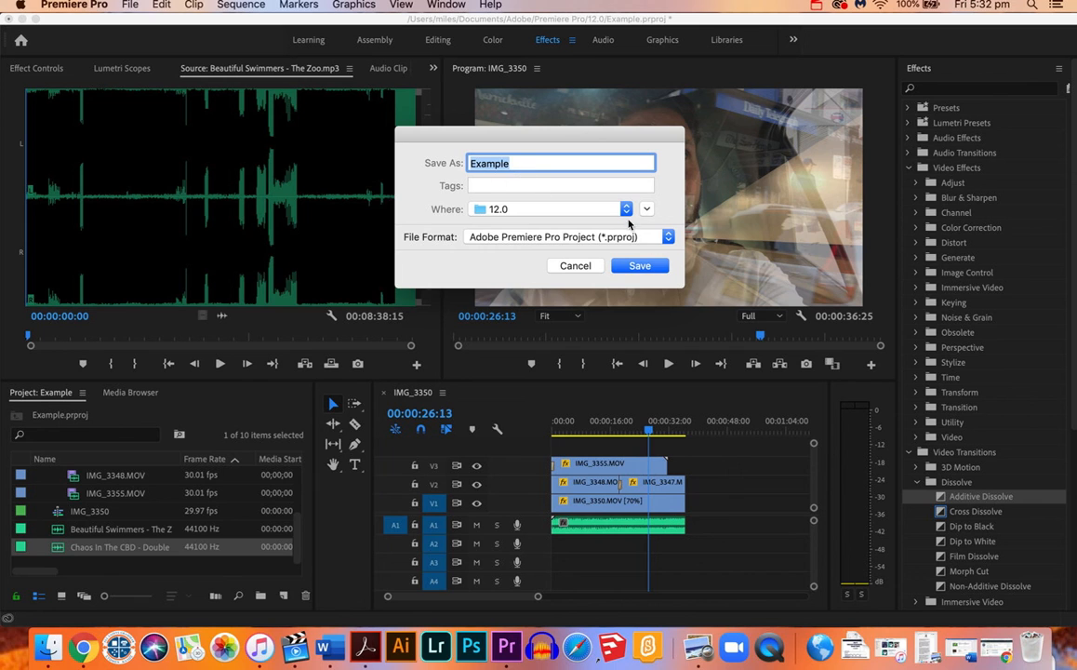
pyautogui.click(572, 207)
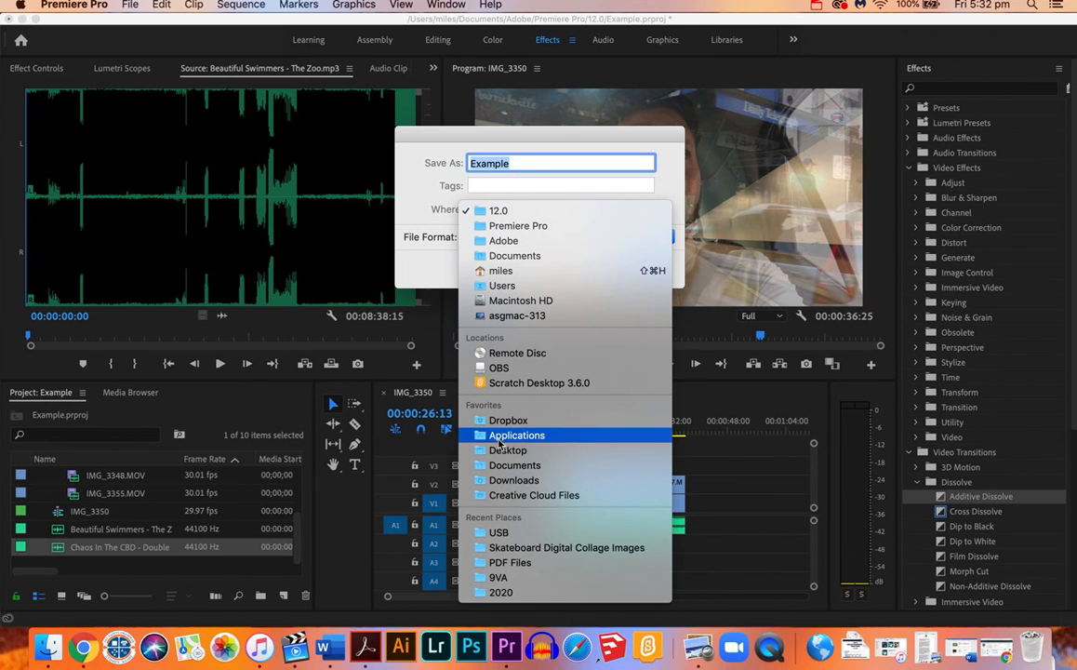
pyautogui.click(508, 450)
pyautogui.click(656, 265)
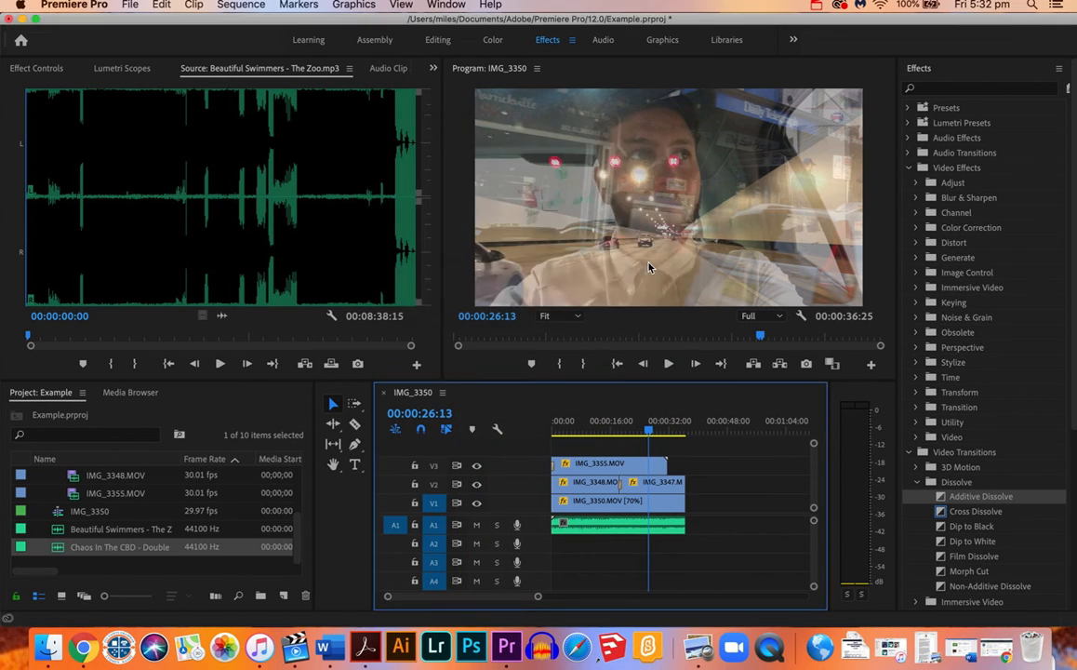